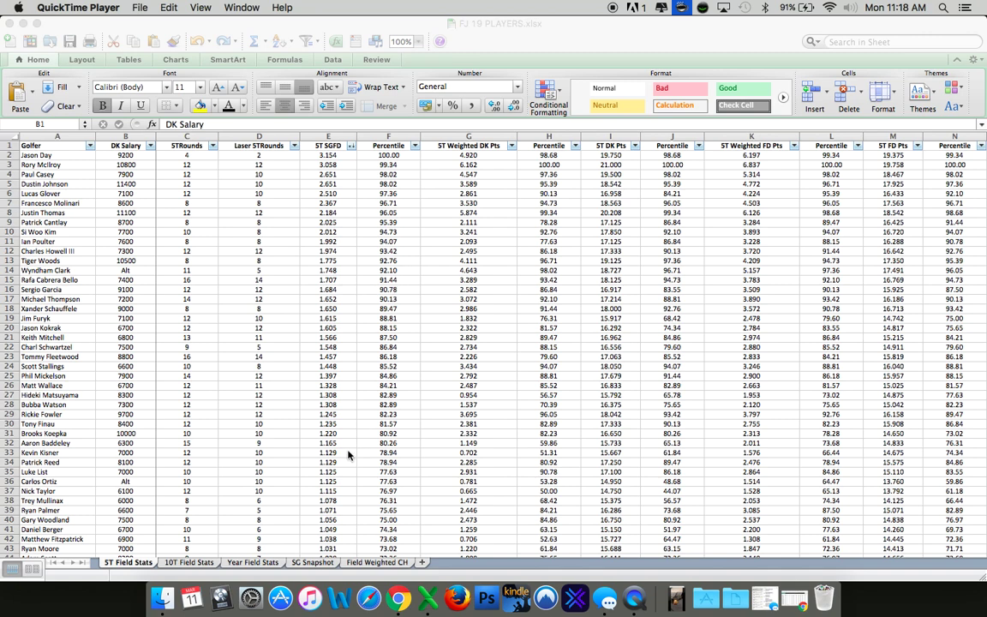
# Look through the 10T Field Stats, Year Field Stats, SG Snapshot and Field Weighted CH sheets, and return to 5T Field Stats
pyautogui.click(171, 567)
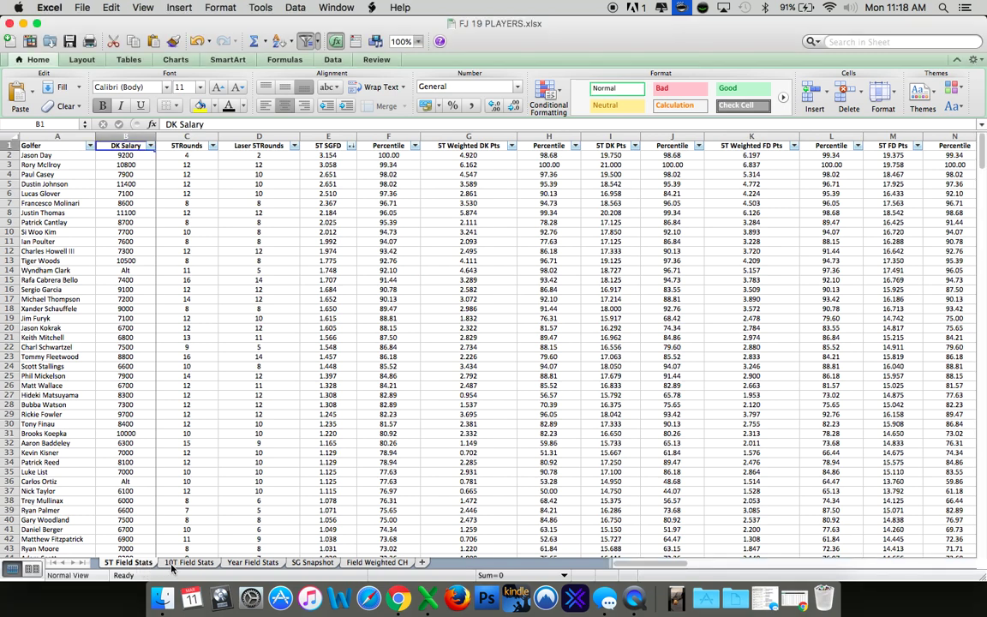
pyautogui.click(196, 565)
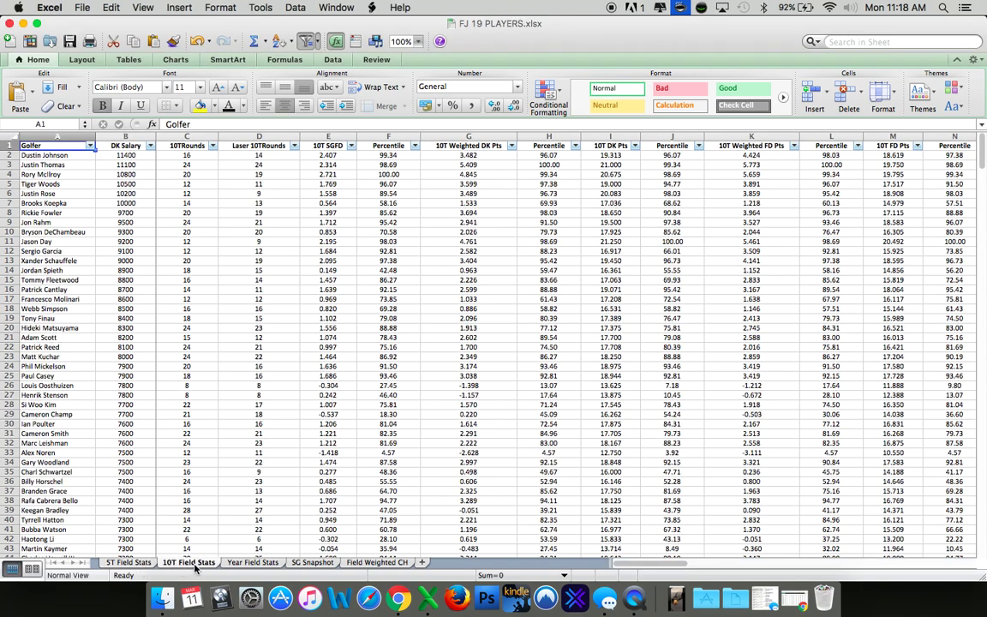
pyautogui.click(252, 563)
pyautogui.click(325, 566)
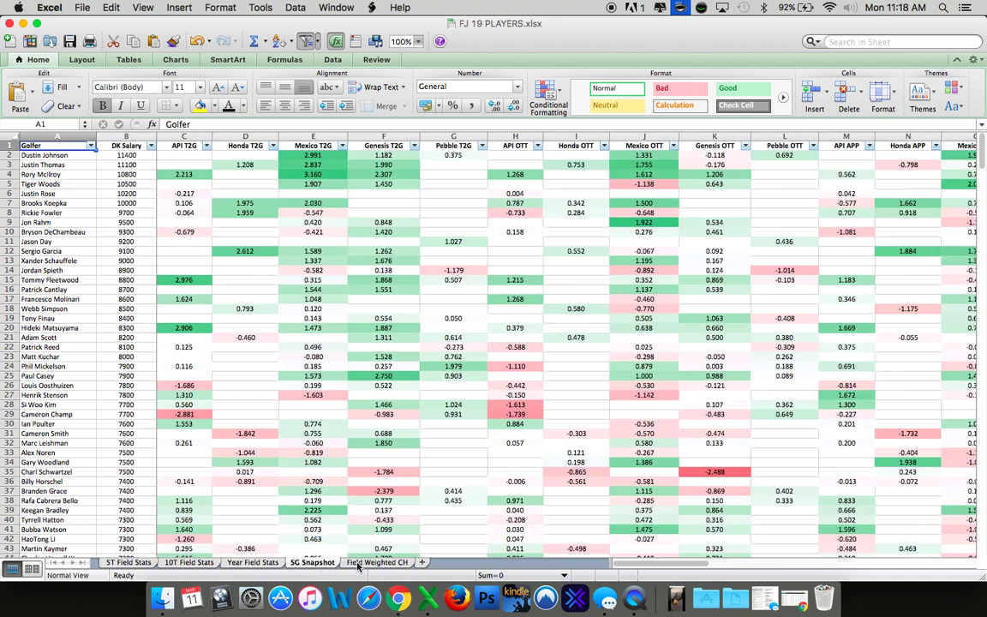
pyautogui.click(356, 565)
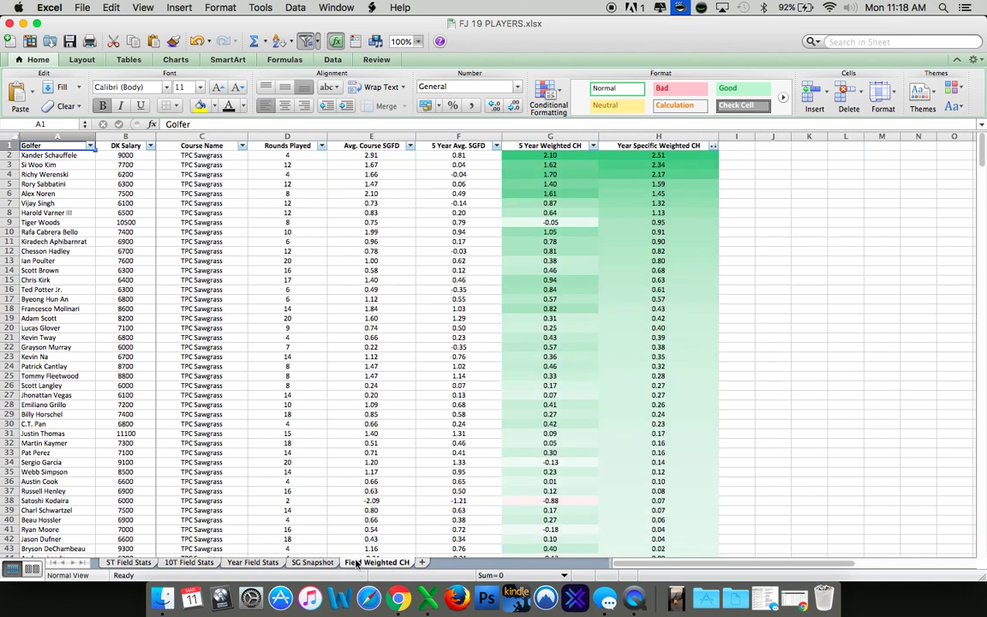
pyautogui.click(137, 563)
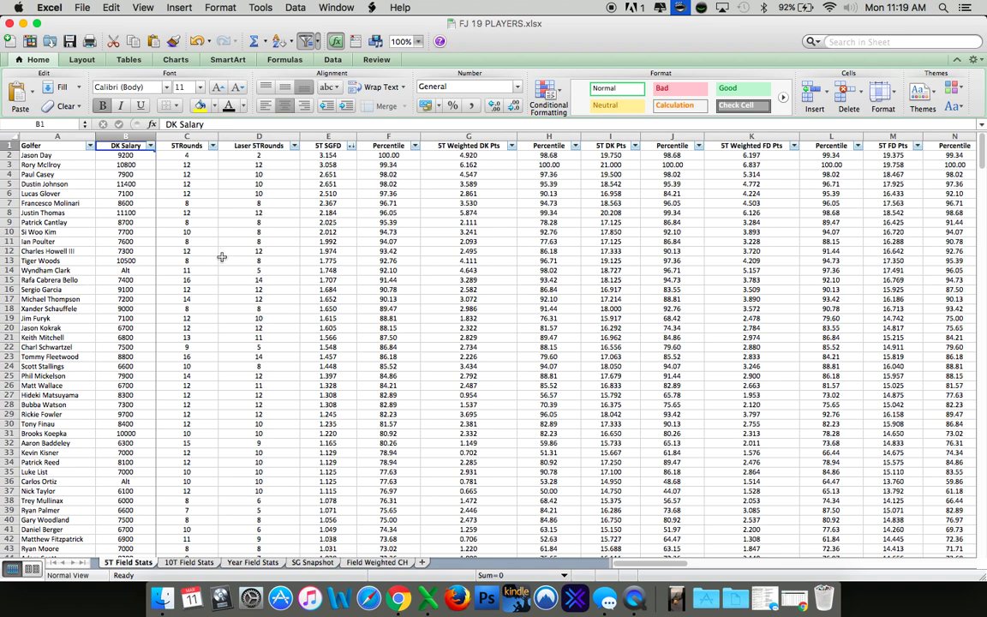
# Check Jason Day's 10TRounds and Laser 10TRounds entries on the 10T Field Stats sheet
pyautogui.click(189, 562)
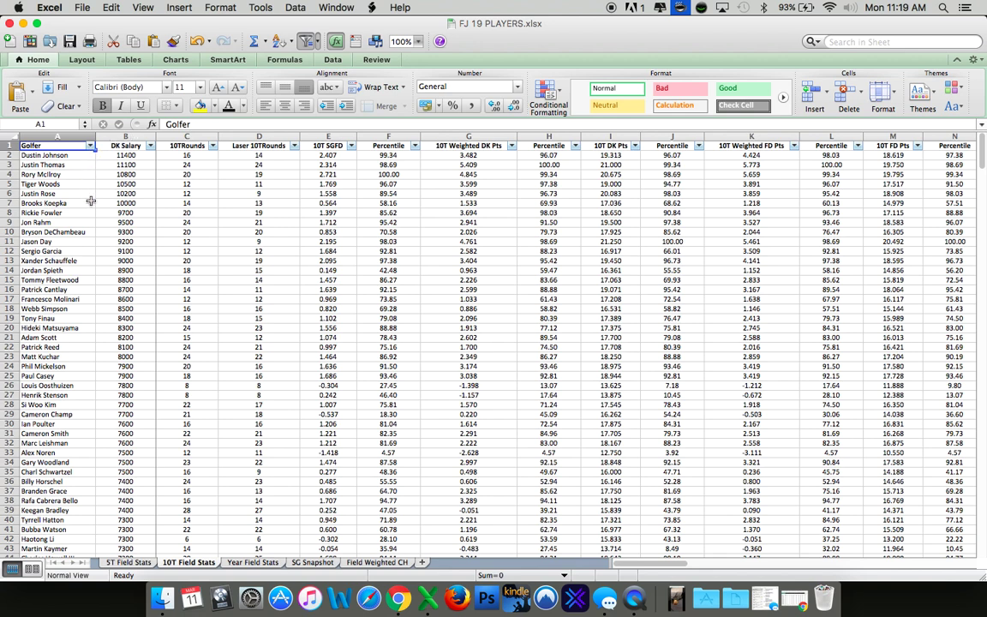
pyautogui.click(74, 242)
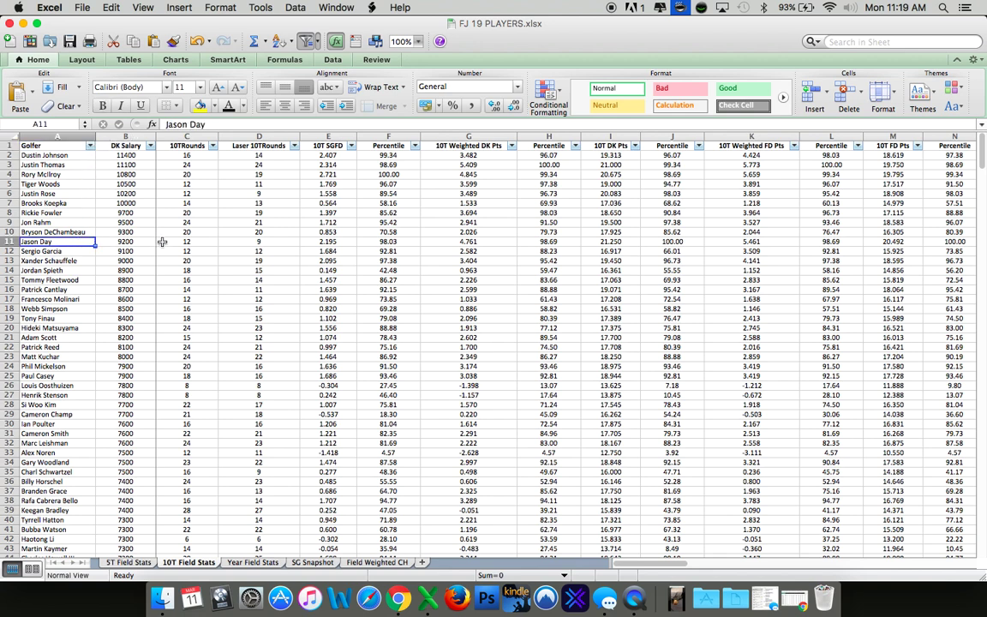
pyautogui.click(173, 243)
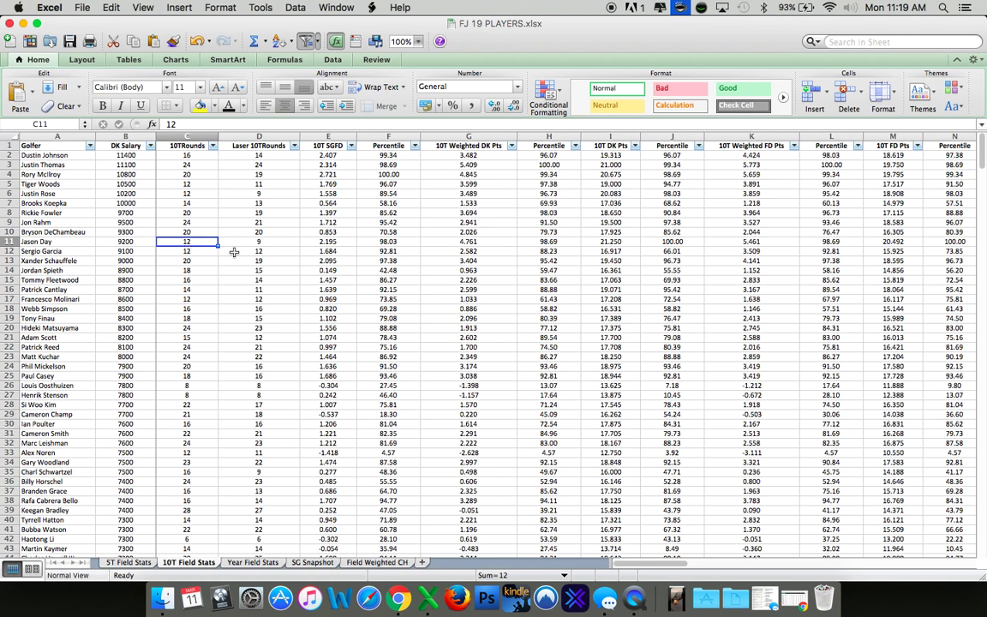
pyautogui.click(283, 242)
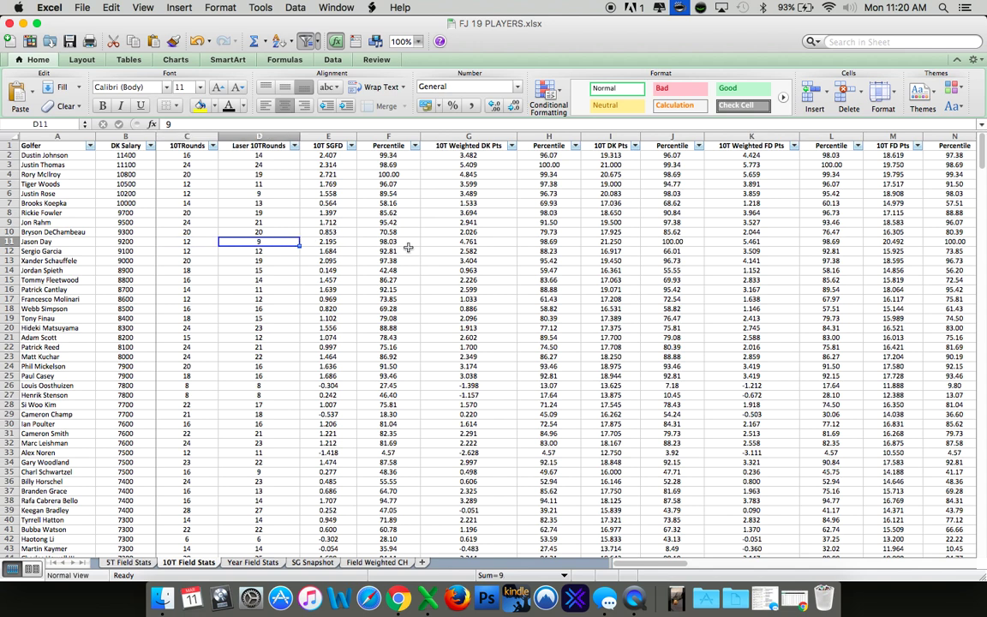
# On the 5T Field Stats sheet, examine the percentile columns F and H and the 5T SGFD column with its first value
pyautogui.click(130, 563)
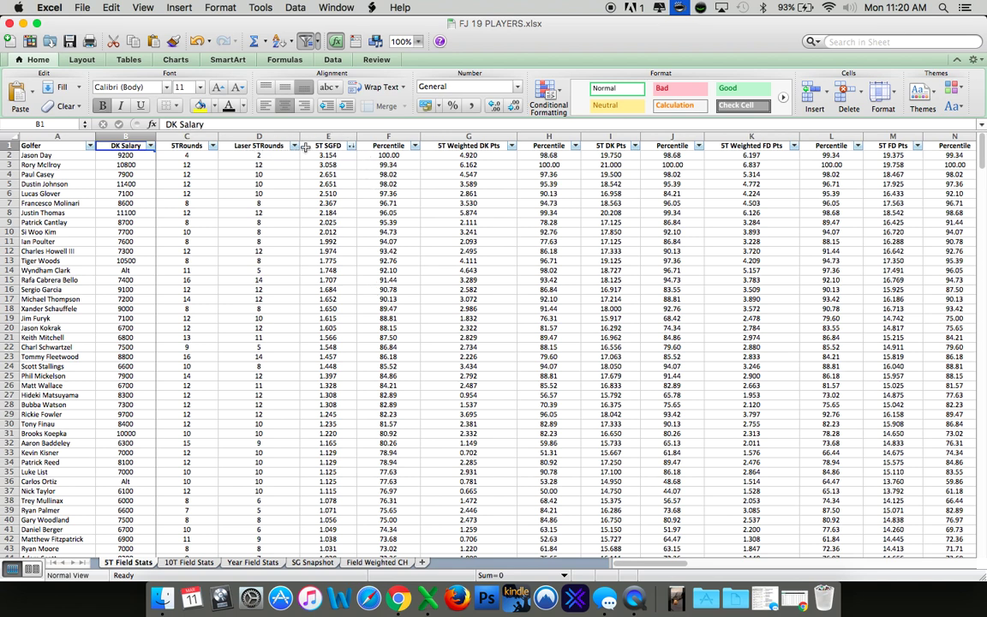
pyautogui.click(379, 138)
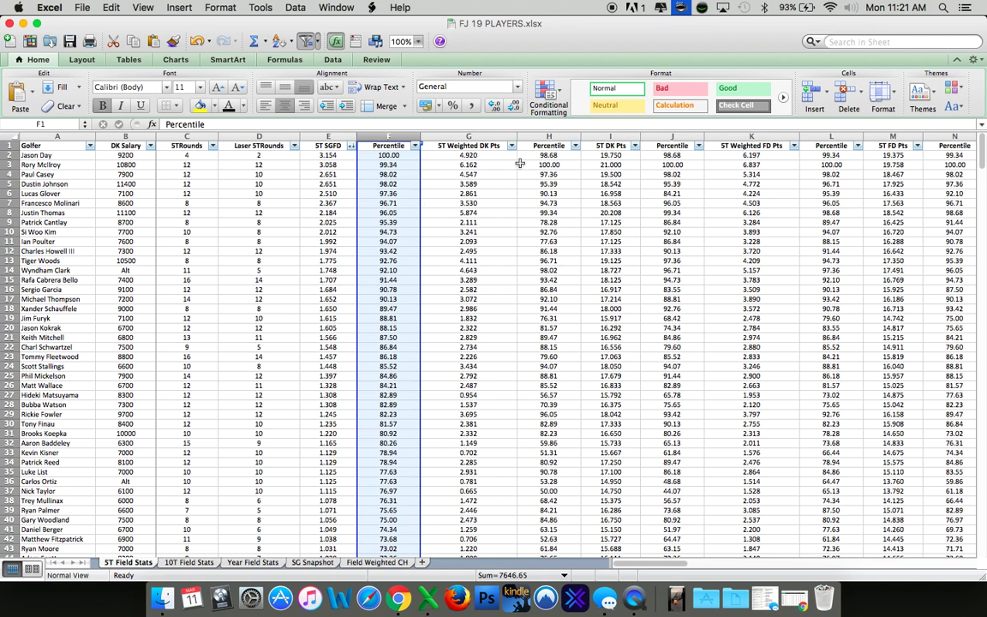
pyautogui.click(545, 137)
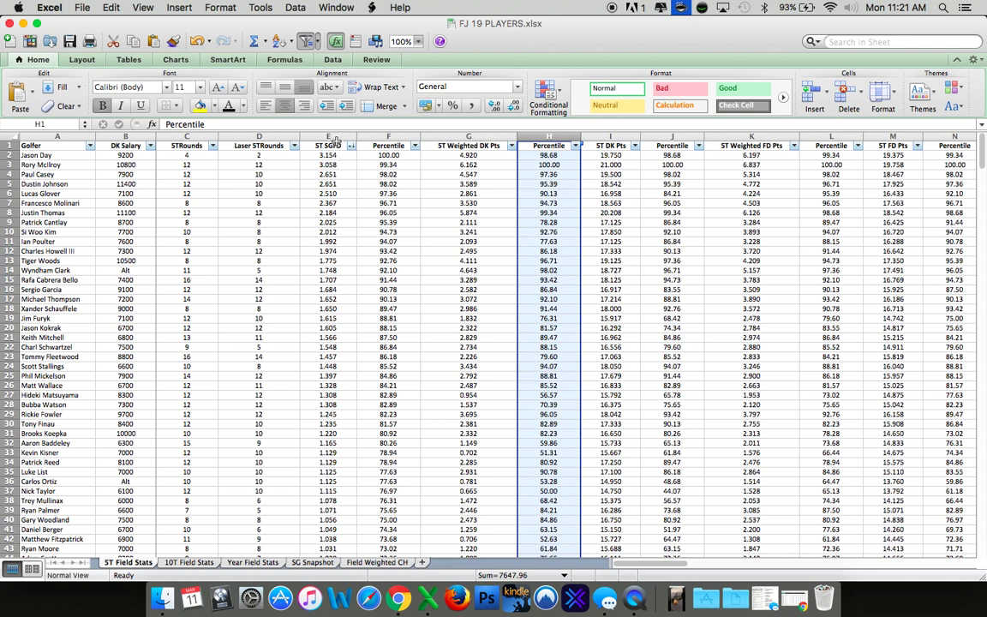
pyautogui.click(305, 137)
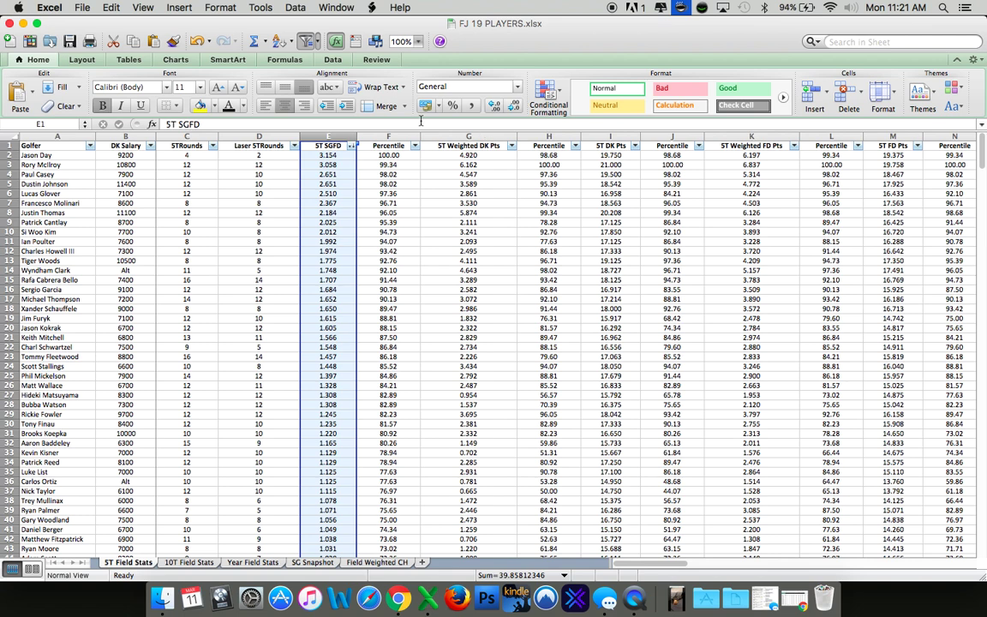
pyautogui.click(329, 155)
pyautogui.press('Down')
pyautogui.click(330, 155)
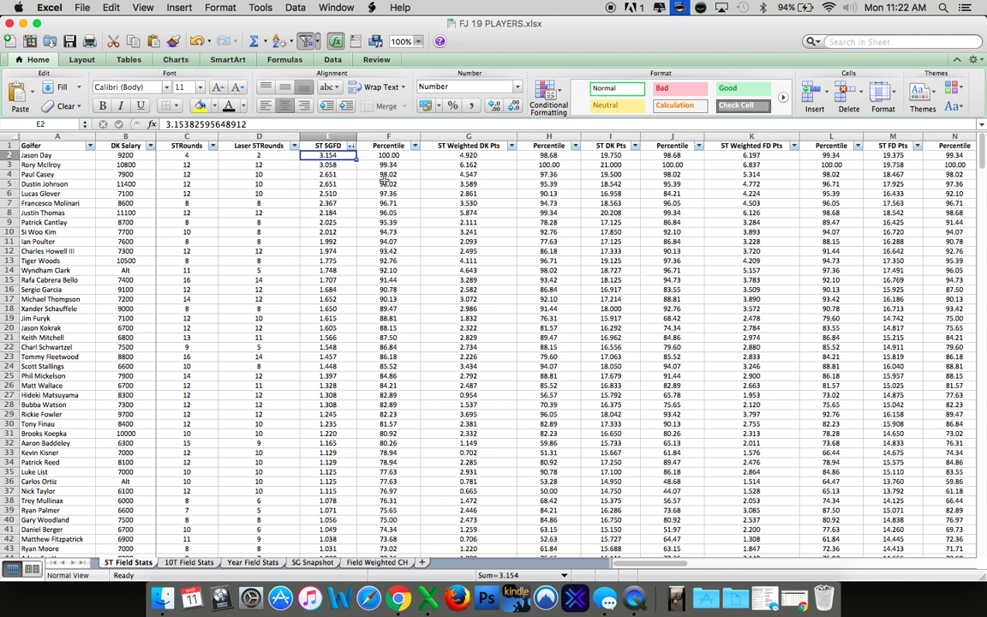
# Sort the 5T Field Stats table by 5T Weighted DK Pts in descending order
pyautogui.click(495, 155)
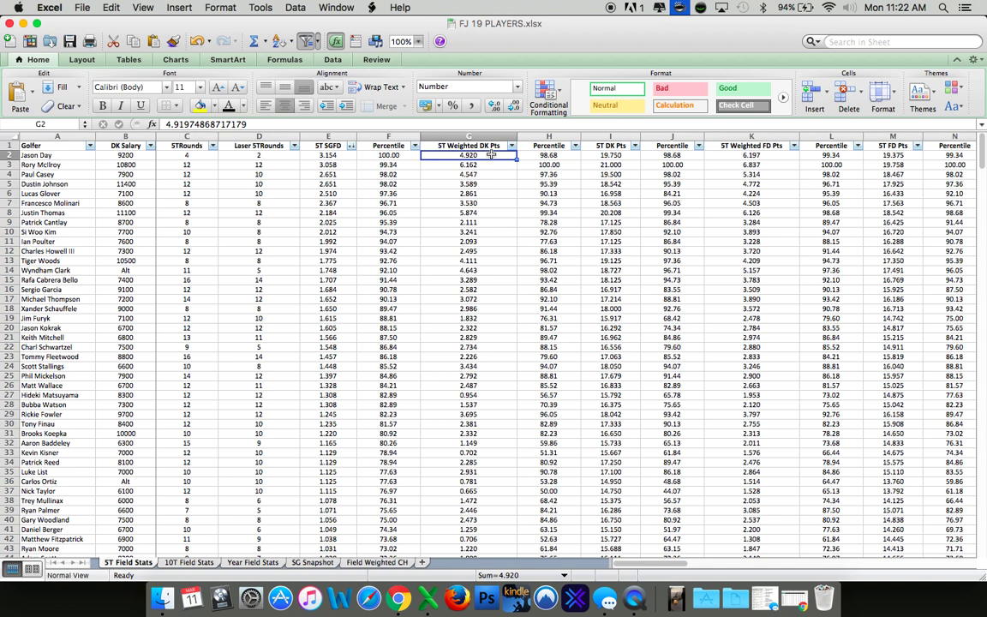
pyautogui.click(512, 146)
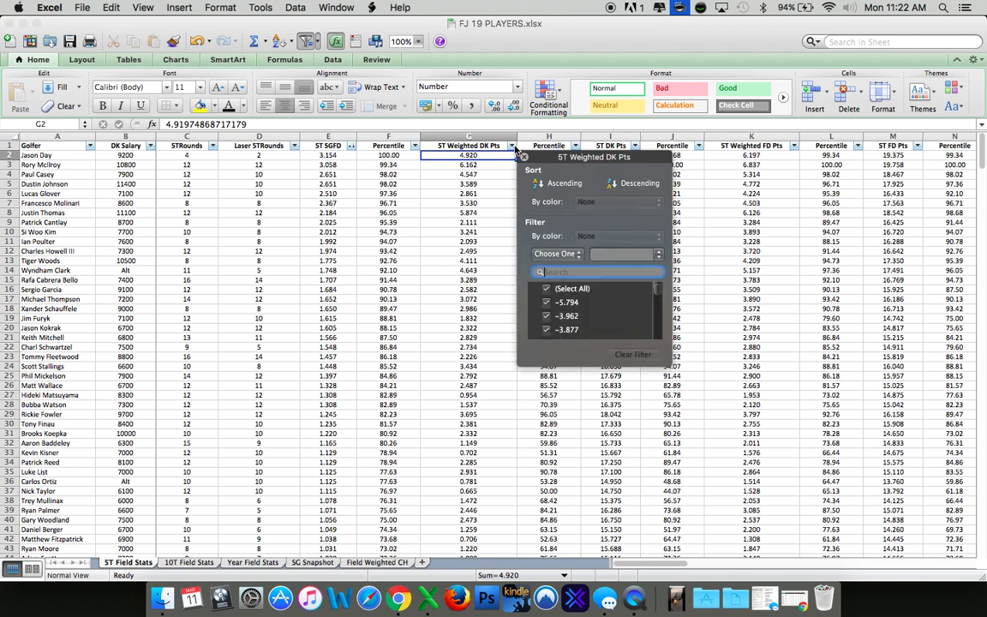
pyautogui.click(613, 187)
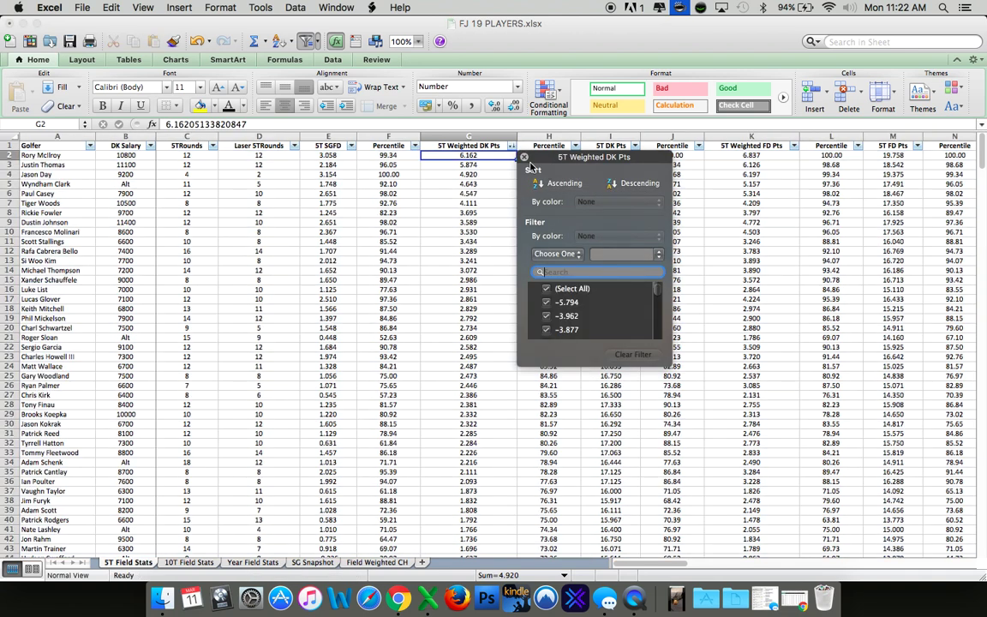
pyautogui.click(524, 158)
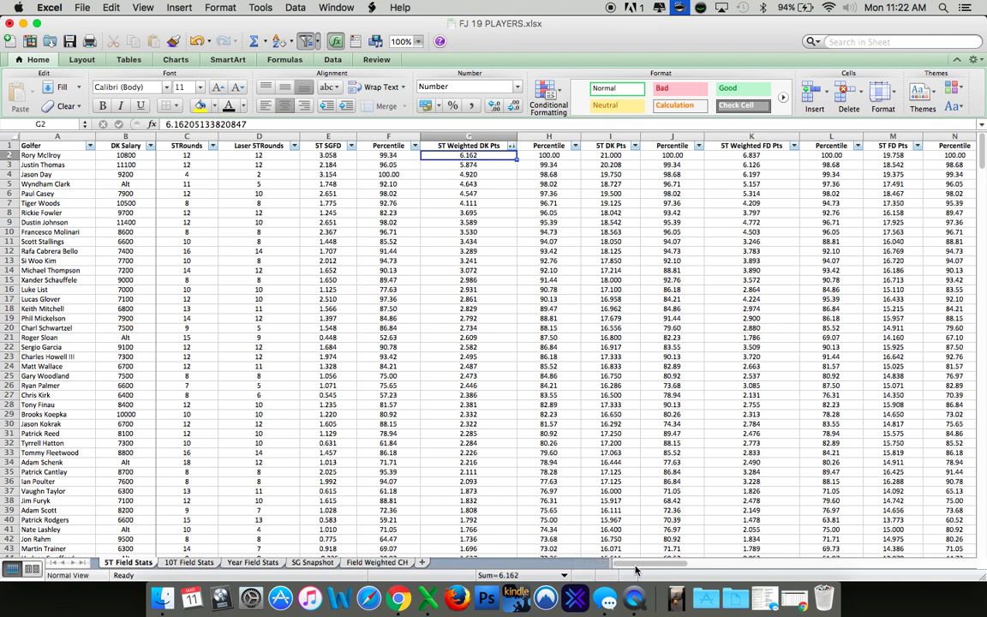
# Review the remaining 5T Field Stats columns through 5T BA, highlighting the 5T Weighted GIR column
pyautogui.hscroll(3, 638, 568)
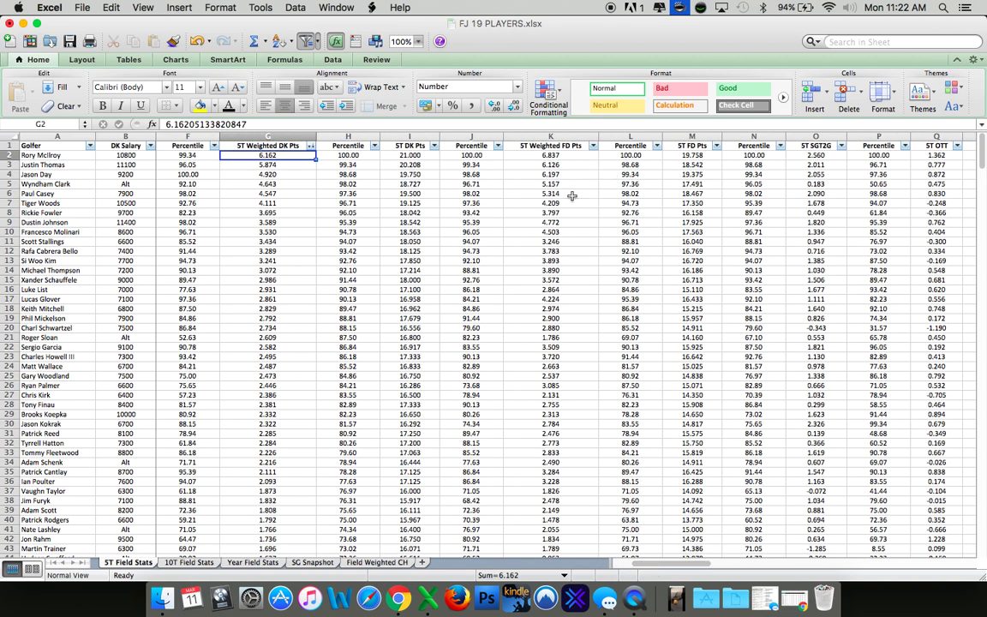
pyautogui.moveTo(672, 566); pyautogui.dragTo(739, 567)
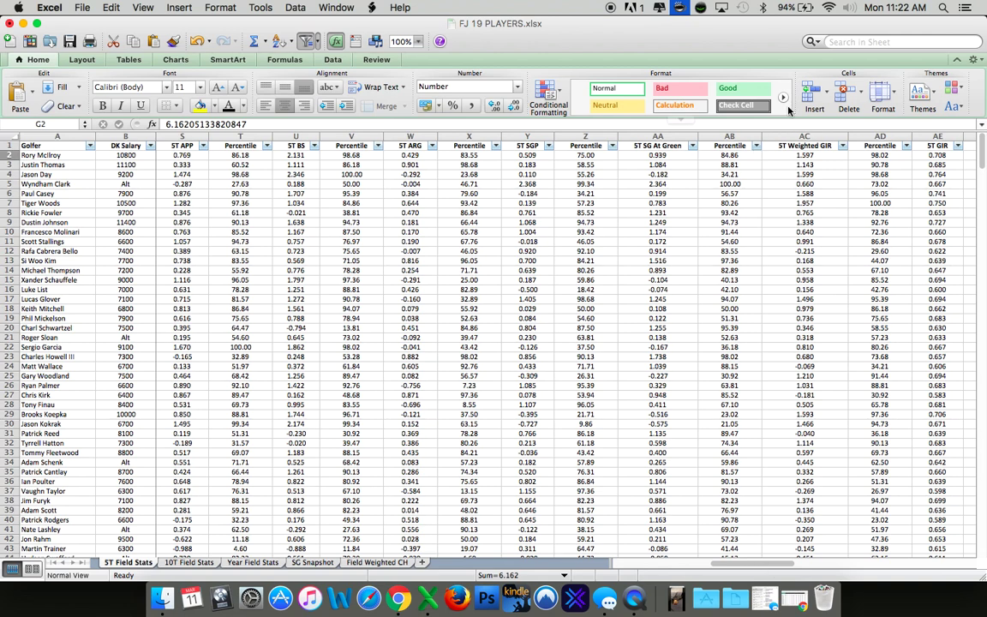
pyautogui.click(805, 136)
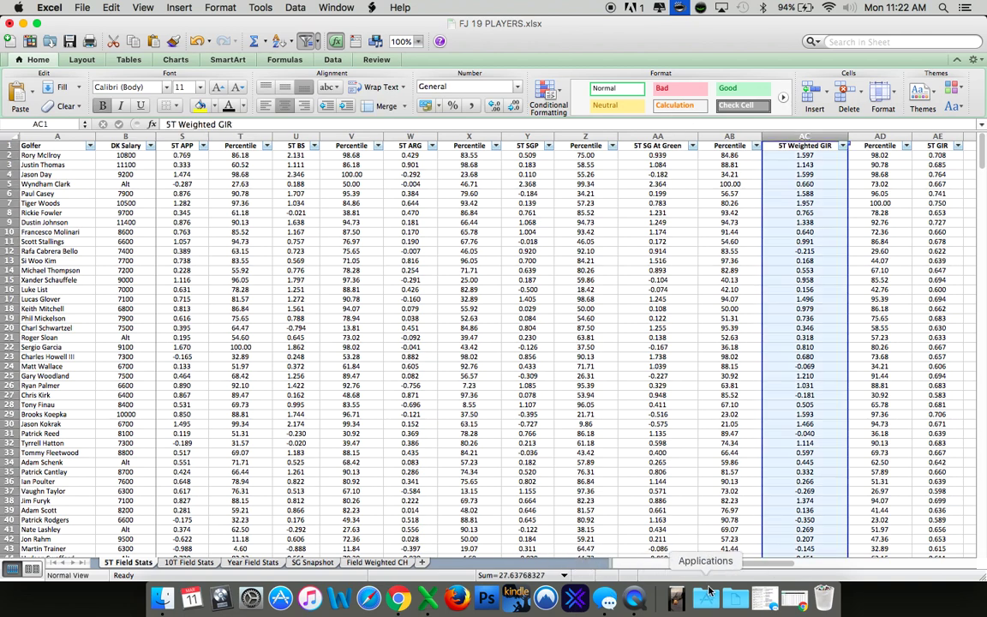
pyautogui.moveTo(774, 569); pyautogui.dragTo(820, 570)
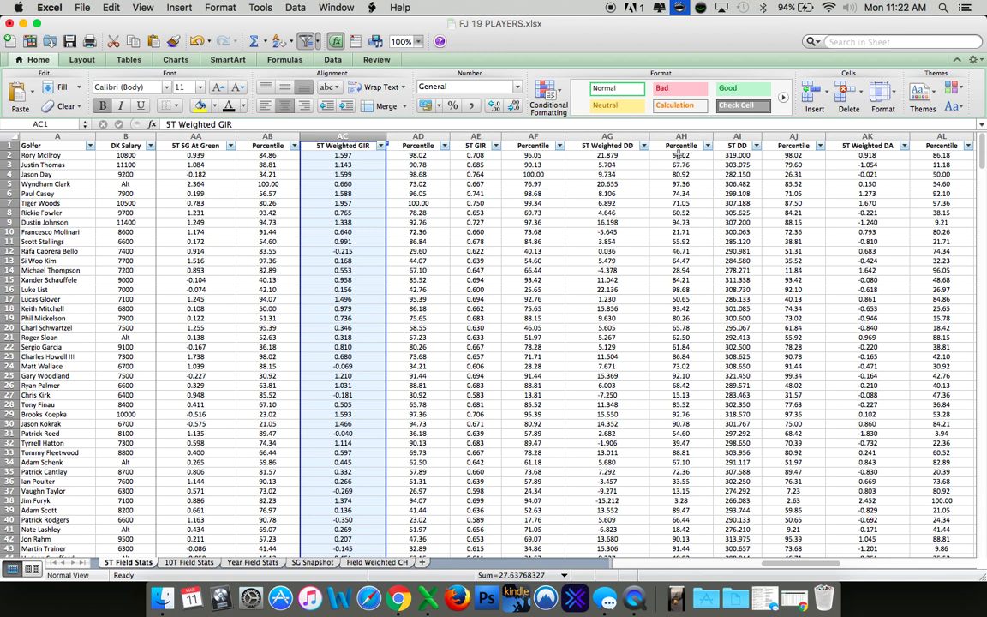
pyautogui.moveTo(811, 570); pyautogui.dragTo(833, 568)
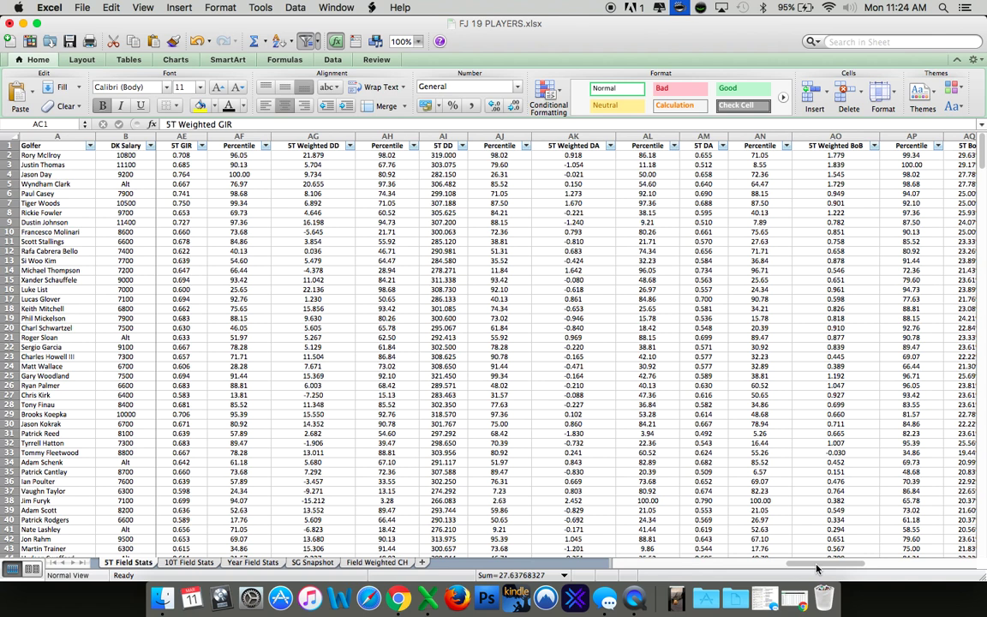
pyautogui.moveTo(818, 567); pyautogui.dragTo(861, 574)
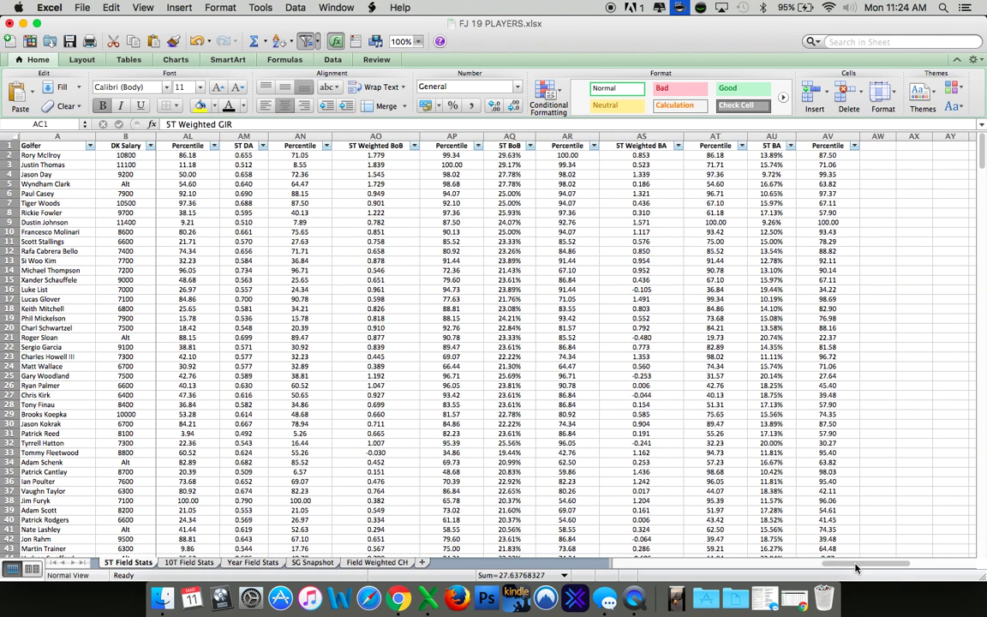
# Examine the 5T Weighted BA and 5T Weighted BoB columns and the percentile column for 5T Weighted BA
pyautogui.click(643, 137)
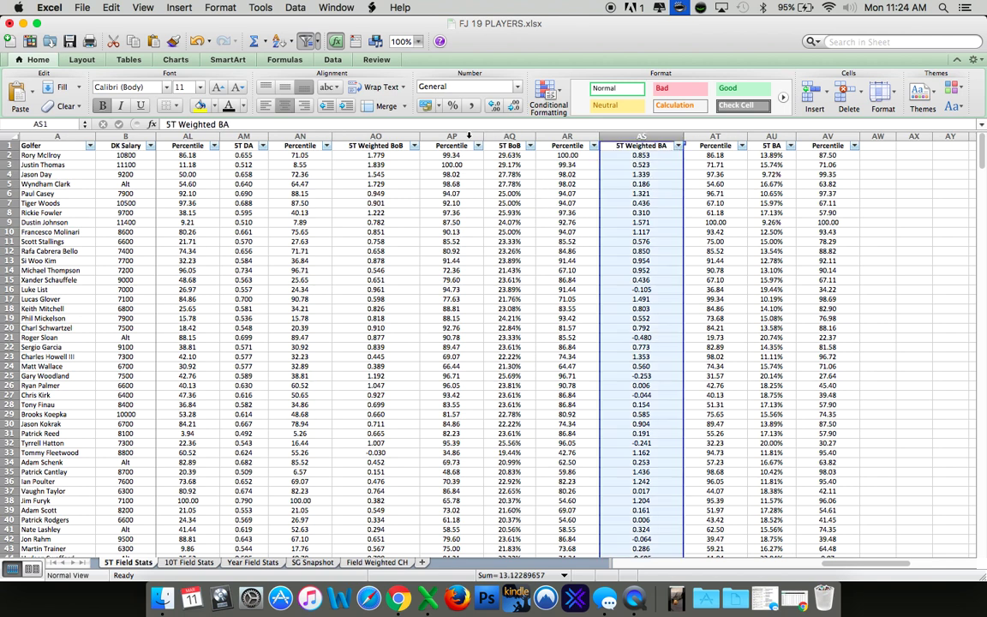
pyautogui.click(401, 135)
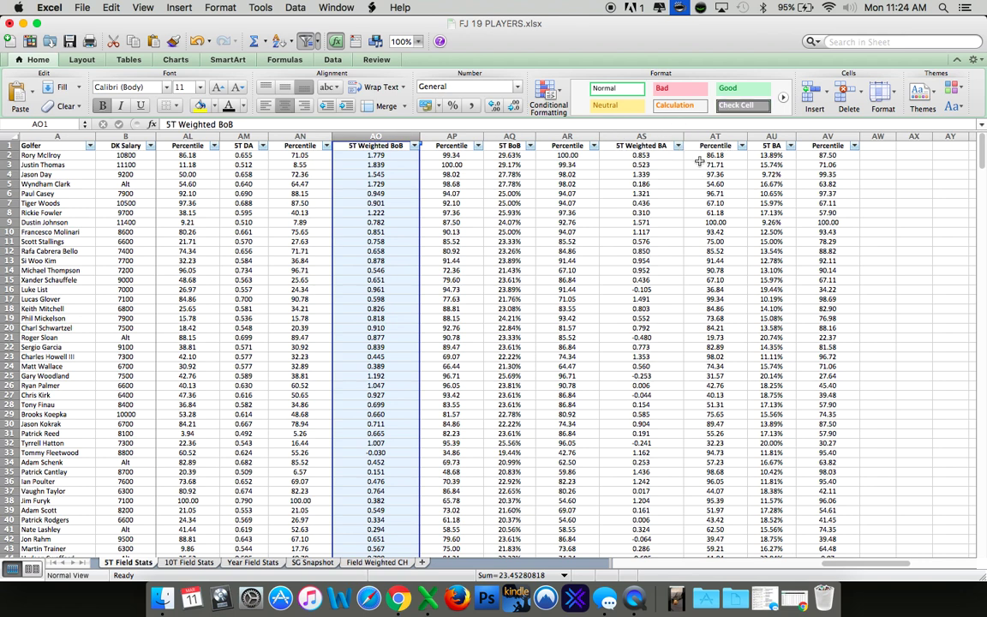
pyautogui.click(701, 137)
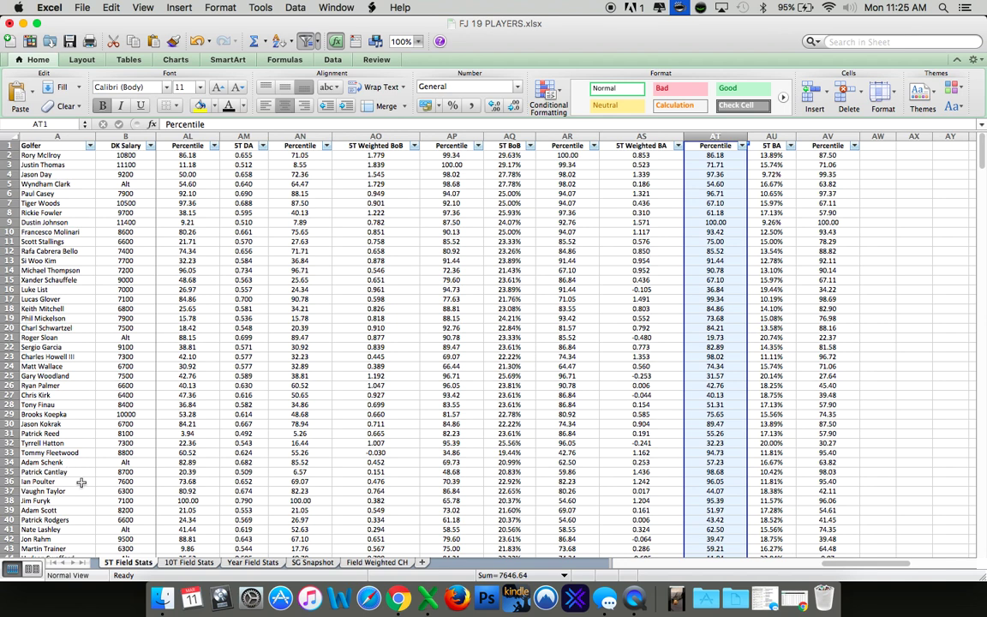
# View the 10T Field Stats sheet and examine the Rounds column on the Year Field Stats sheet
pyautogui.click(190, 562)
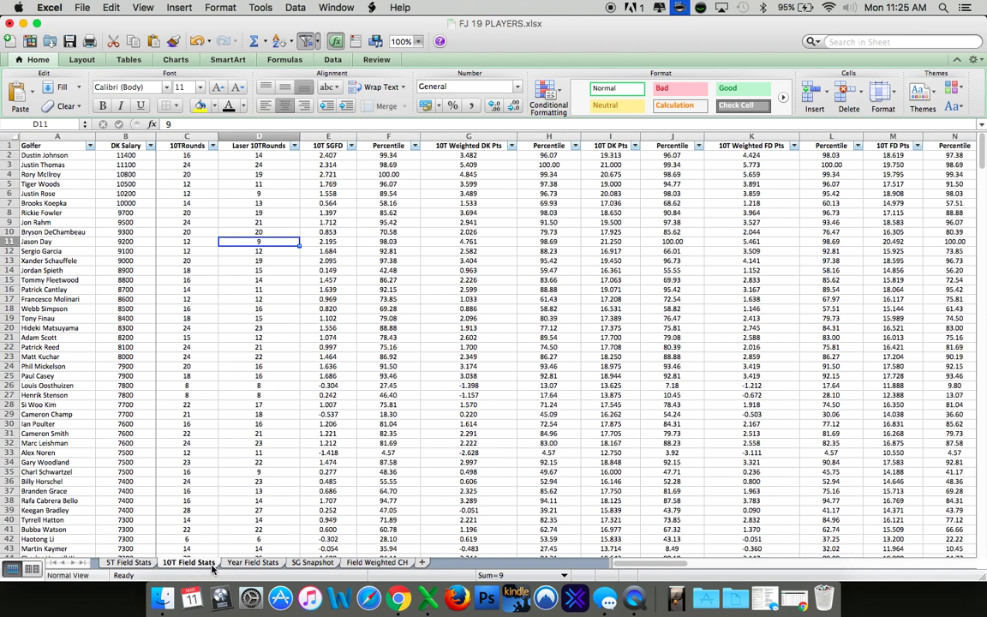
pyautogui.click(254, 564)
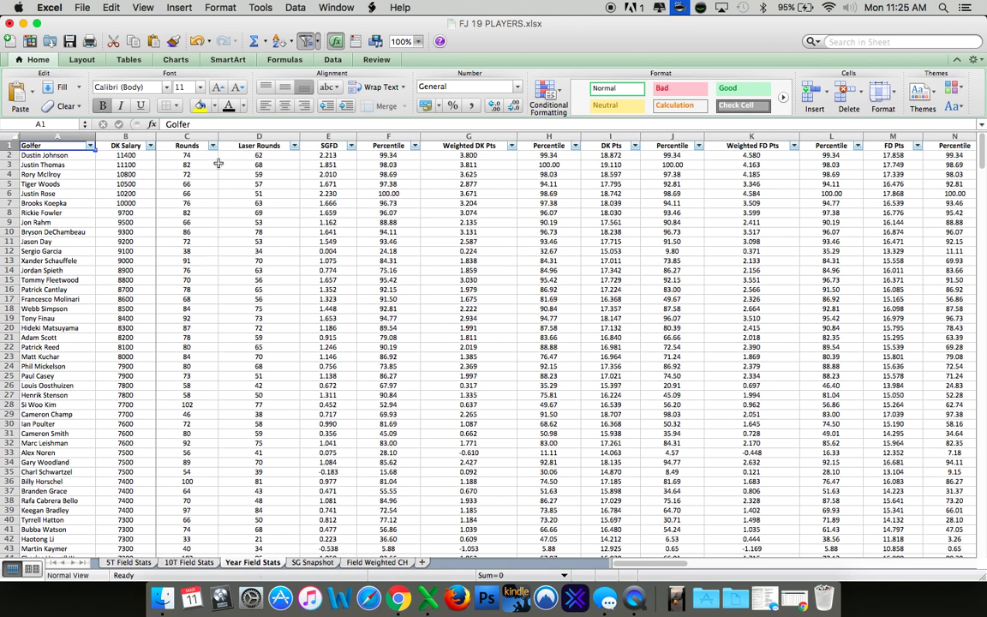
pyautogui.click(198, 135)
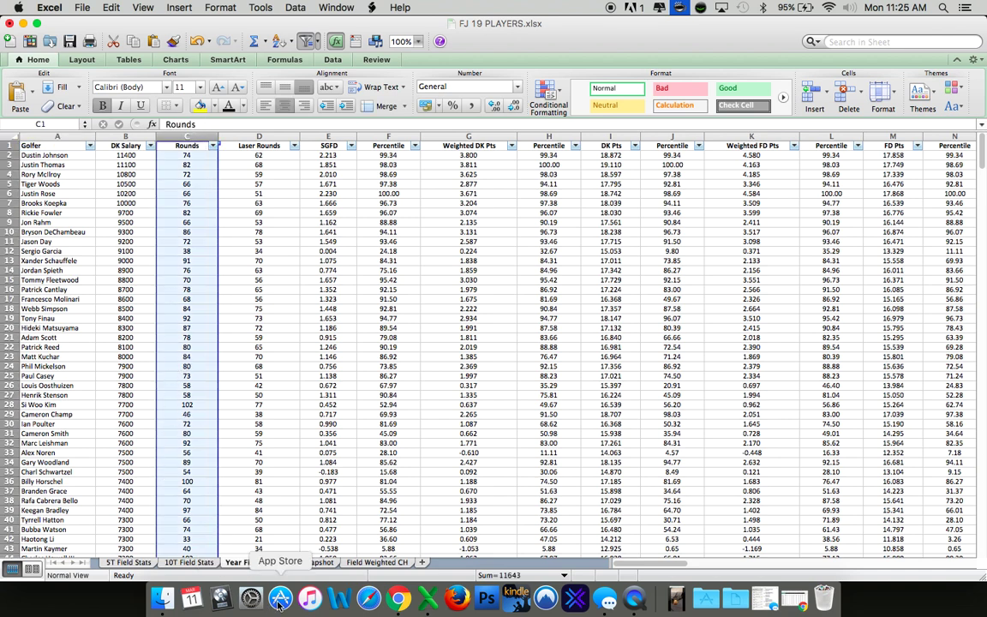
# On the SG Snapshot sheet, highlight the T2G and OTT column groups and review the remaining columns through Pebble At Green
pyautogui.click(314, 563)
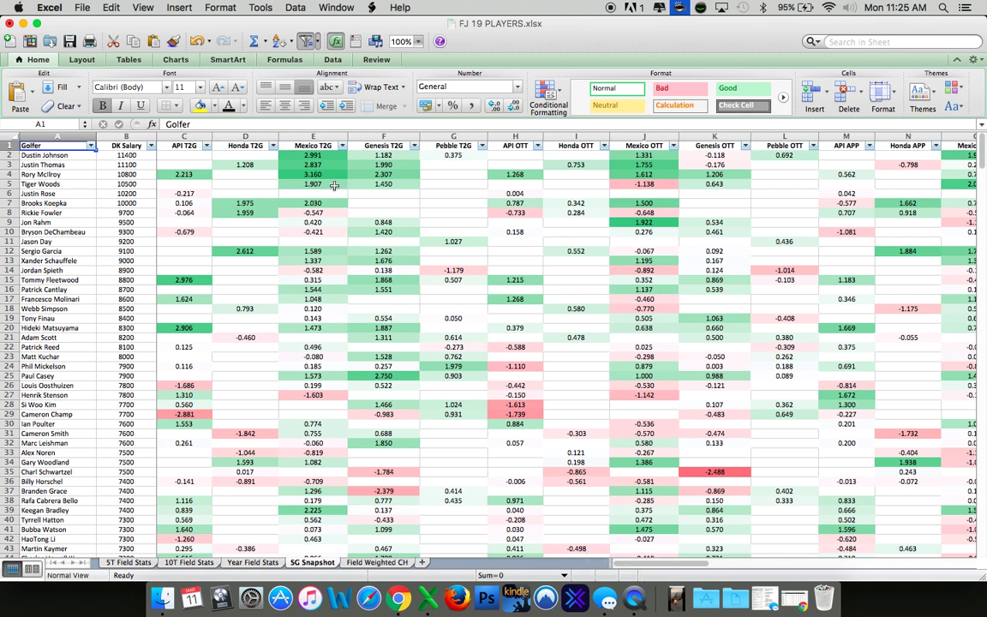
pyautogui.click(195, 134)
pyautogui.moveTo(204, 134); pyautogui.dragTo(449, 139)
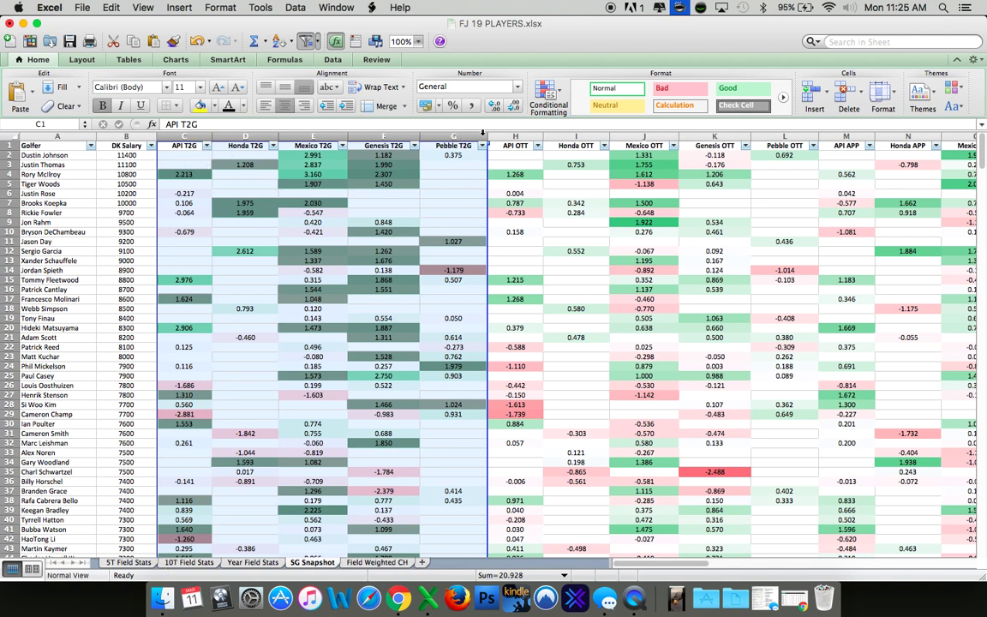
pyautogui.moveTo(521, 137); pyautogui.dragTo(788, 124)
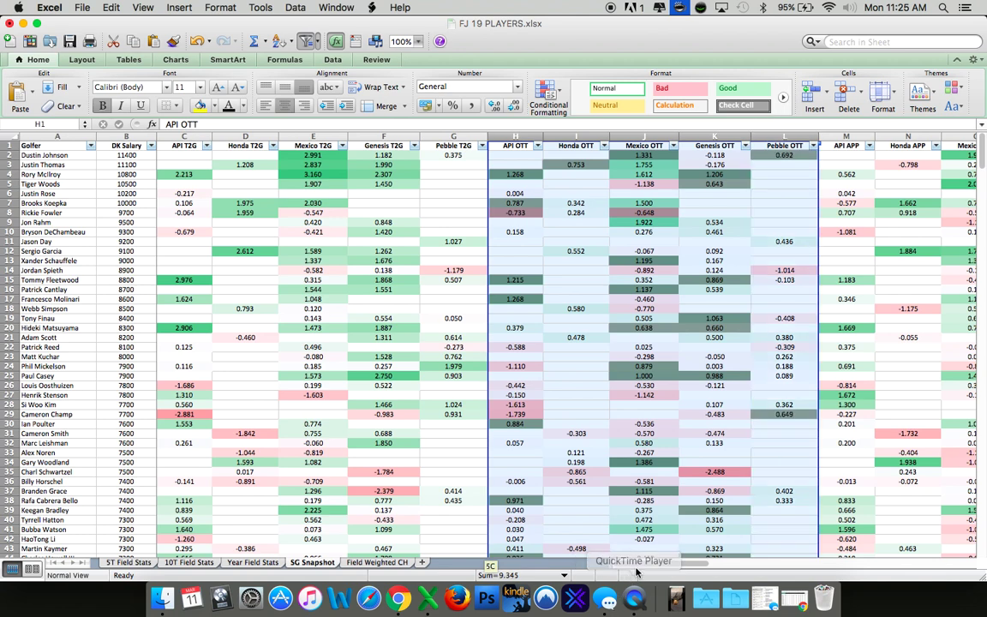
pyautogui.moveTo(635, 563); pyautogui.dragTo(716, 570)
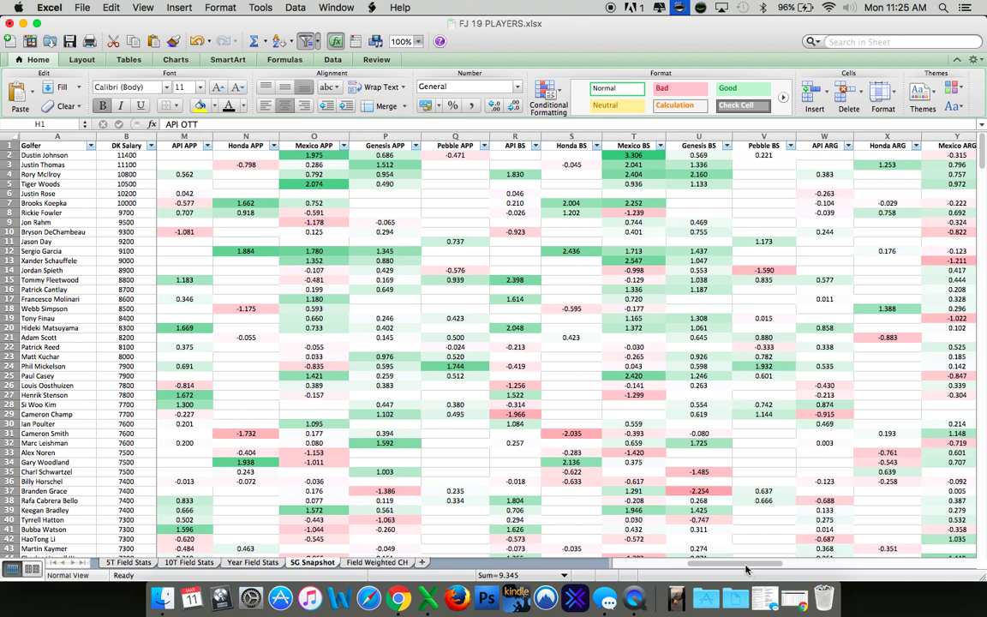
pyautogui.moveTo(745, 568); pyautogui.dragTo(854, 576)
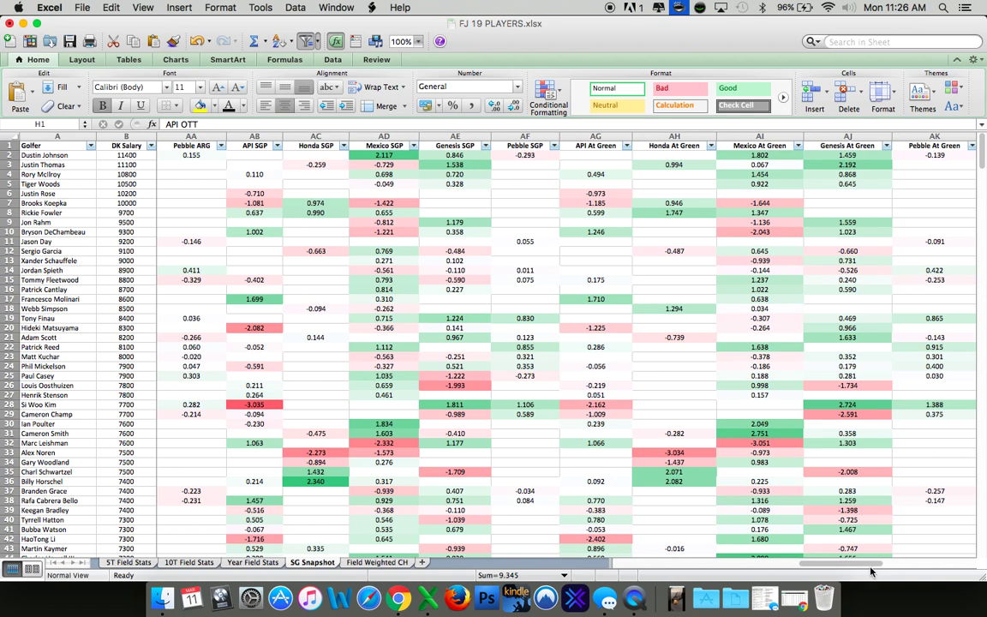
# Sort the SG Snapshot sheet by API T2G in descending order
pyautogui.moveTo(870, 567); pyautogui.dragTo(664, 571)
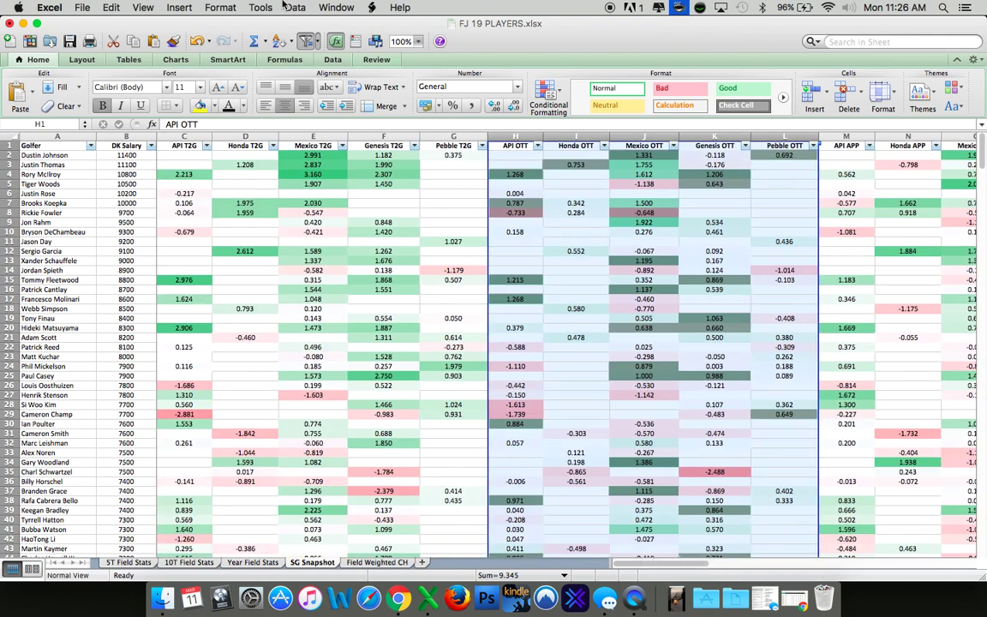
pyautogui.click(207, 148)
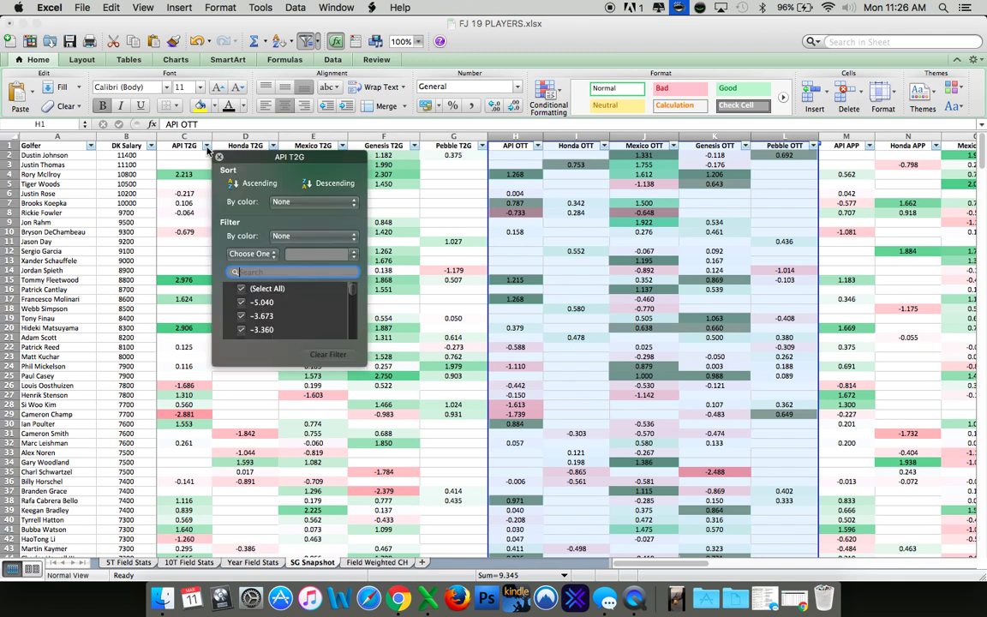
pyautogui.click(182, 174)
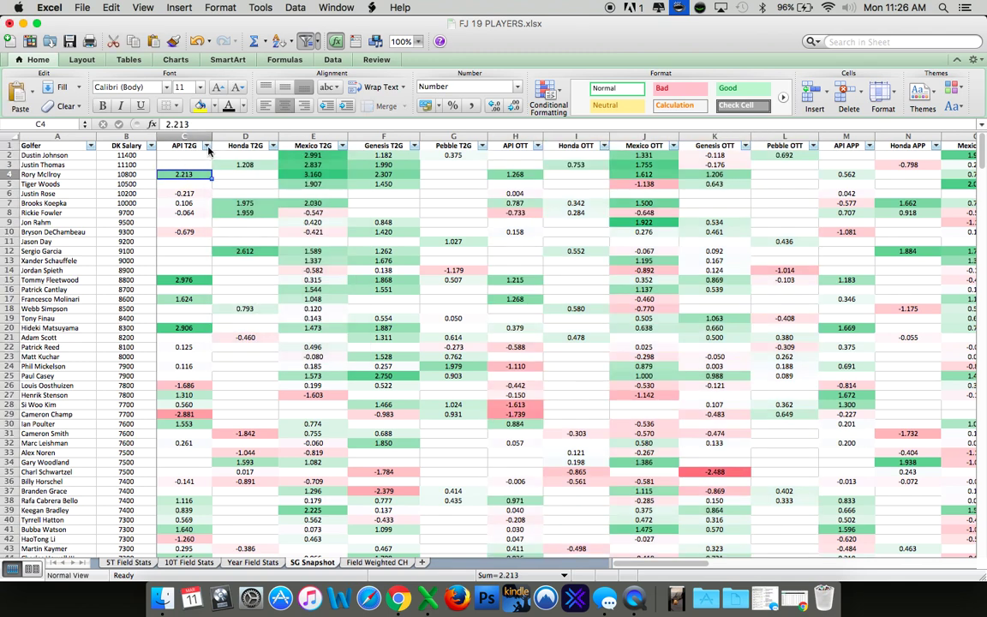
pyautogui.click(208, 147)
pyautogui.click(300, 167)
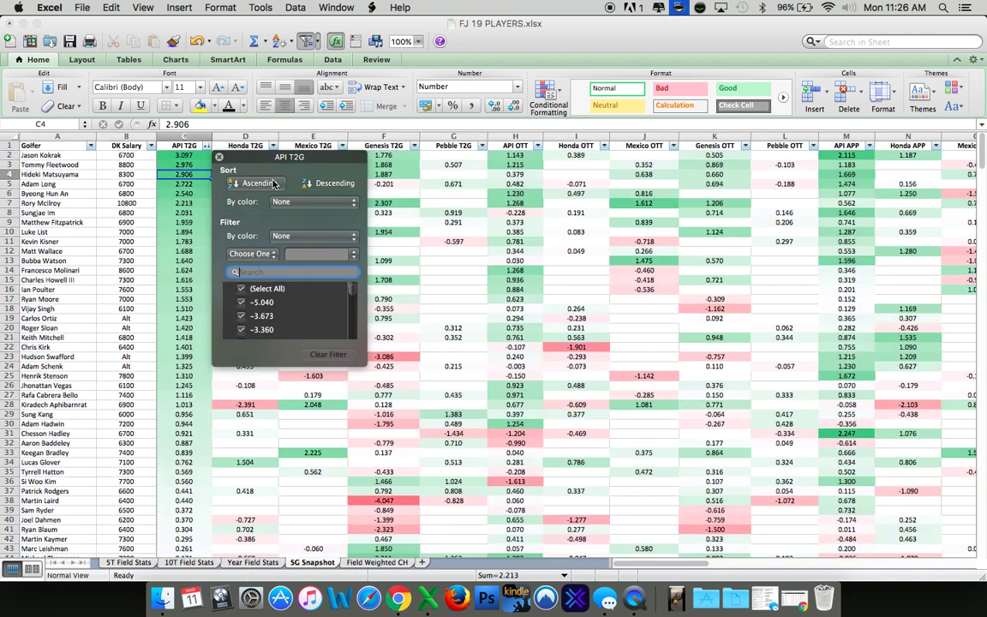
pyautogui.click(220, 156)
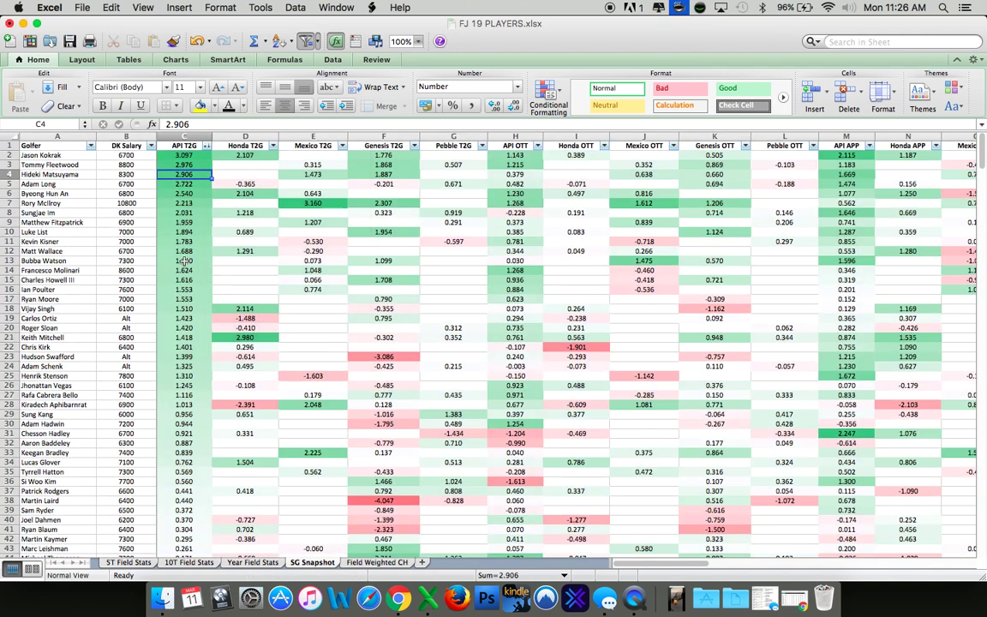
# Examine Jason Kokrak's API, Honda and Genesis T2G values, and highlight Rory McIlroy's row from Golfer through Genesis T2G
pyautogui.click(193, 155)
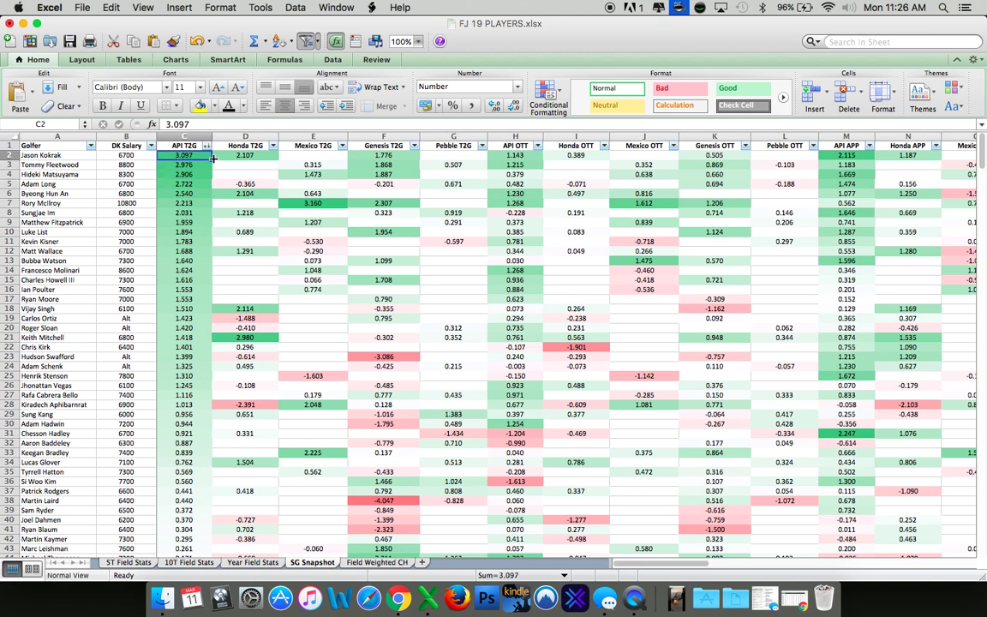
pyautogui.click(261, 156)
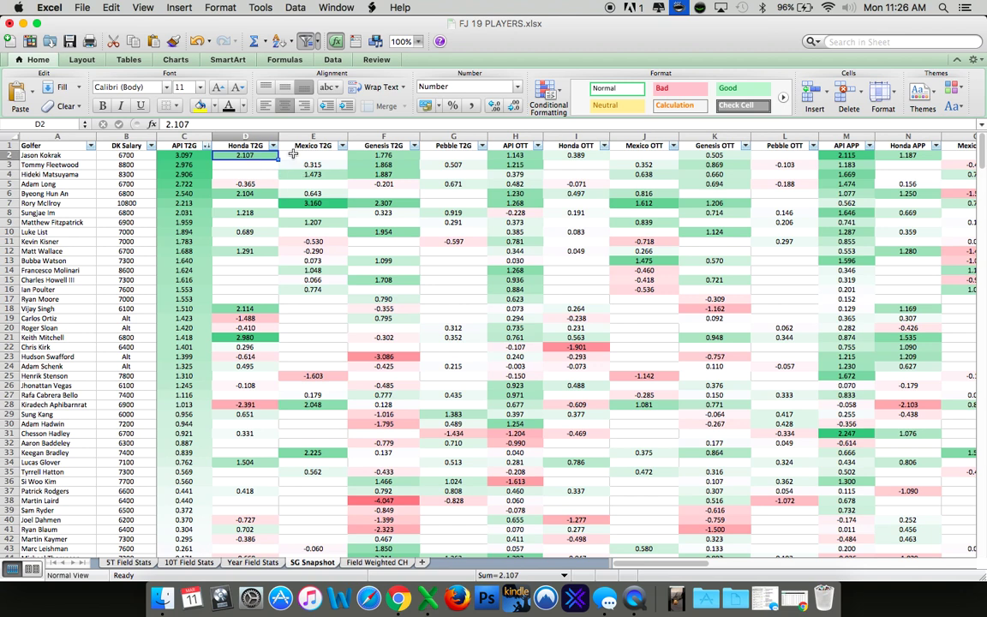
pyautogui.click(399, 156)
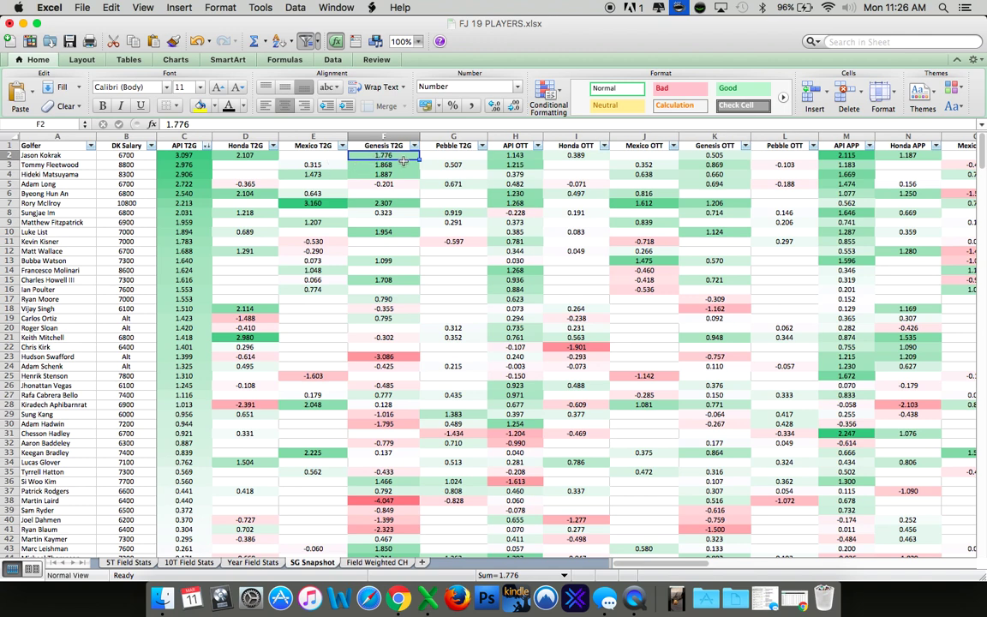
pyautogui.click(226, 155)
pyautogui.click(180, 154)
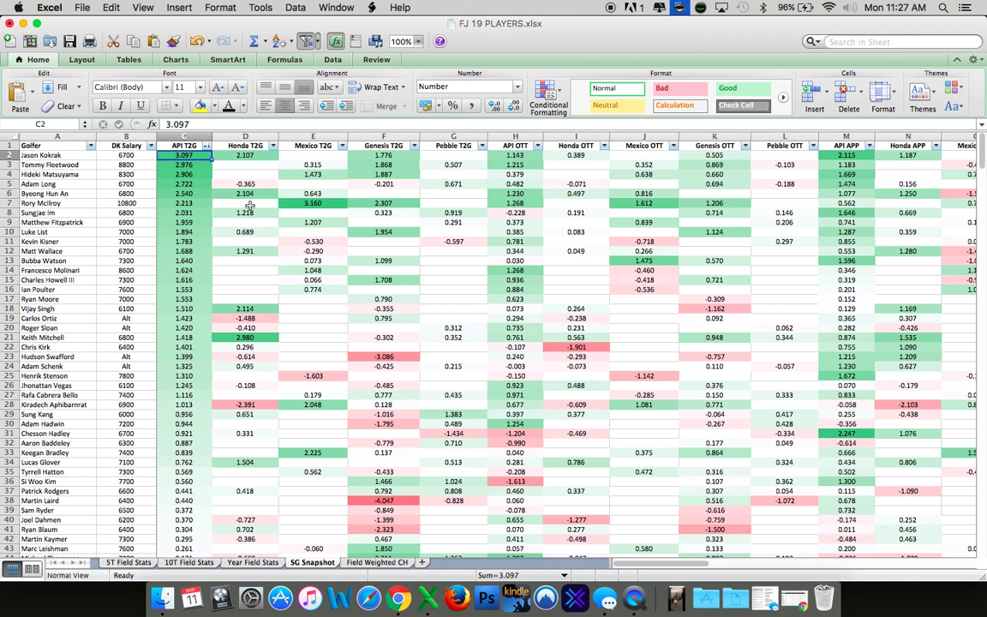
pyautogui.moveTo(75, 203); pyautogui.dragTo(389, 204)
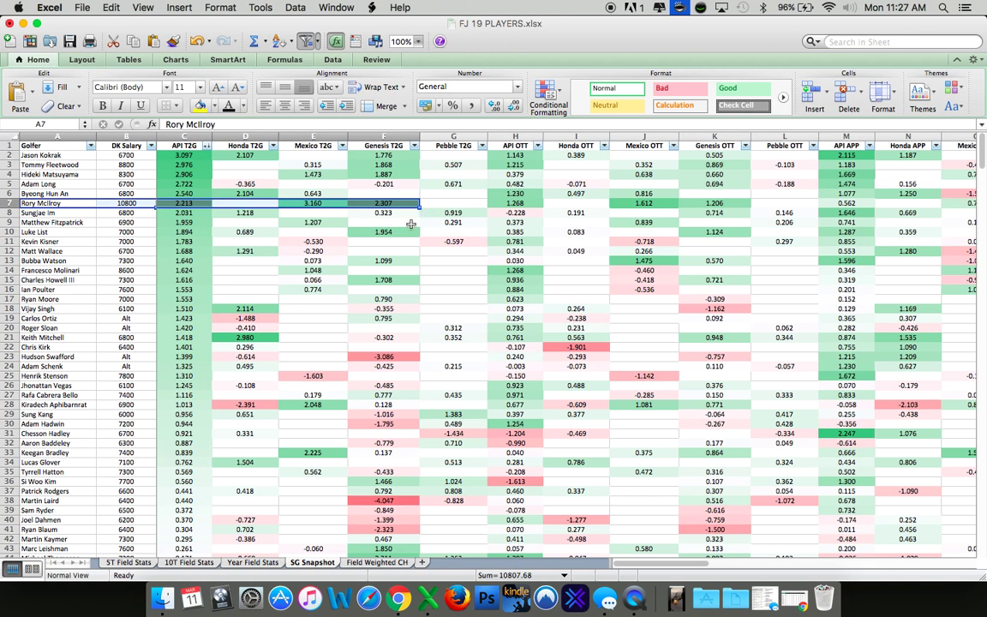
pyautogui.click(407, 207)
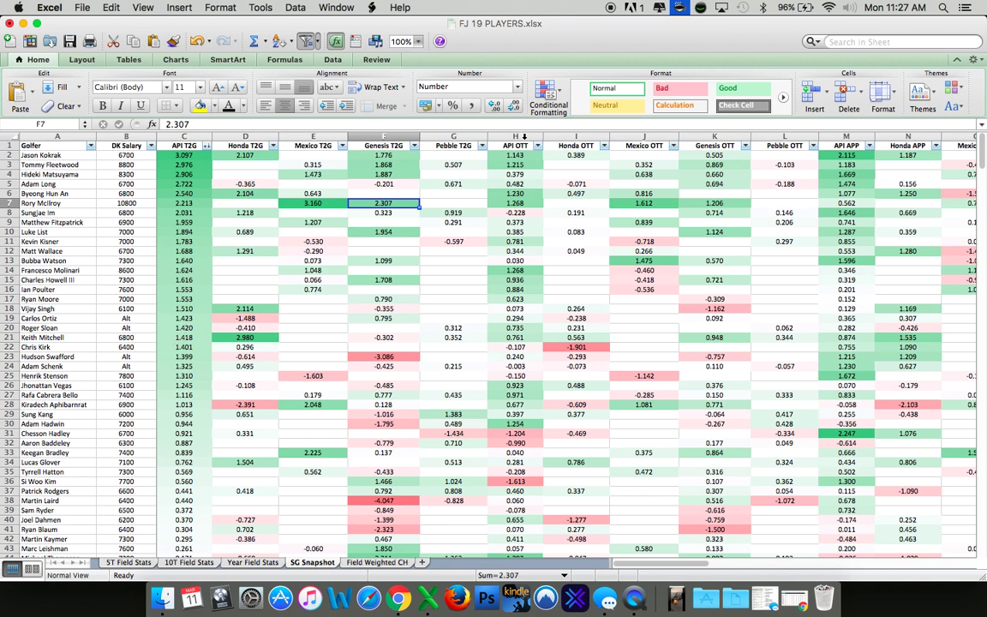
# Sort the SG Snapshot sheet by API APP in descending order
pyautogui.moveTo(624, 568); pyautogui.dragTo(669, 568)
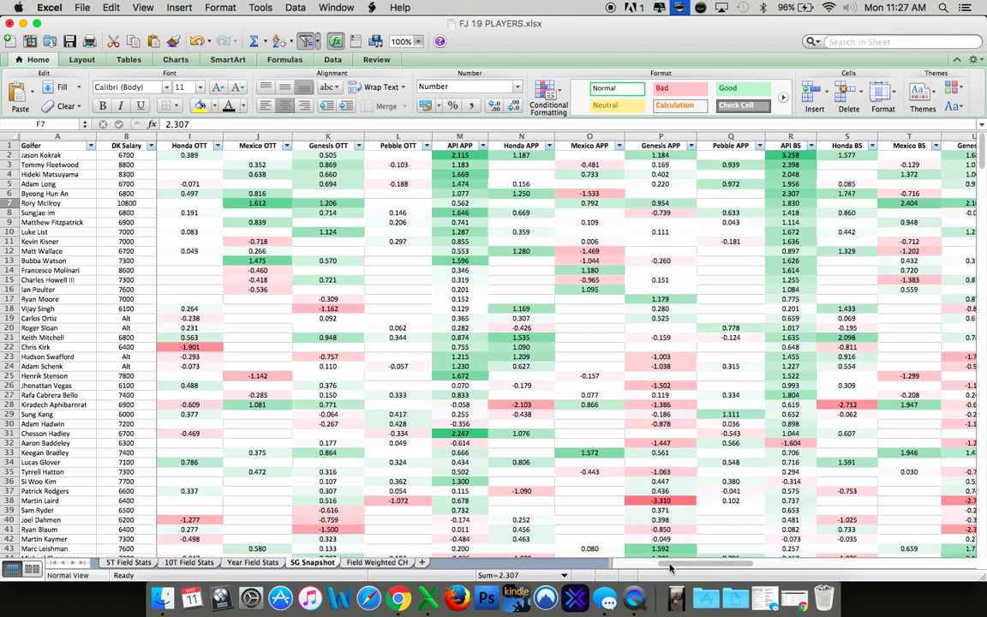
pyautogui.click(483, 146)
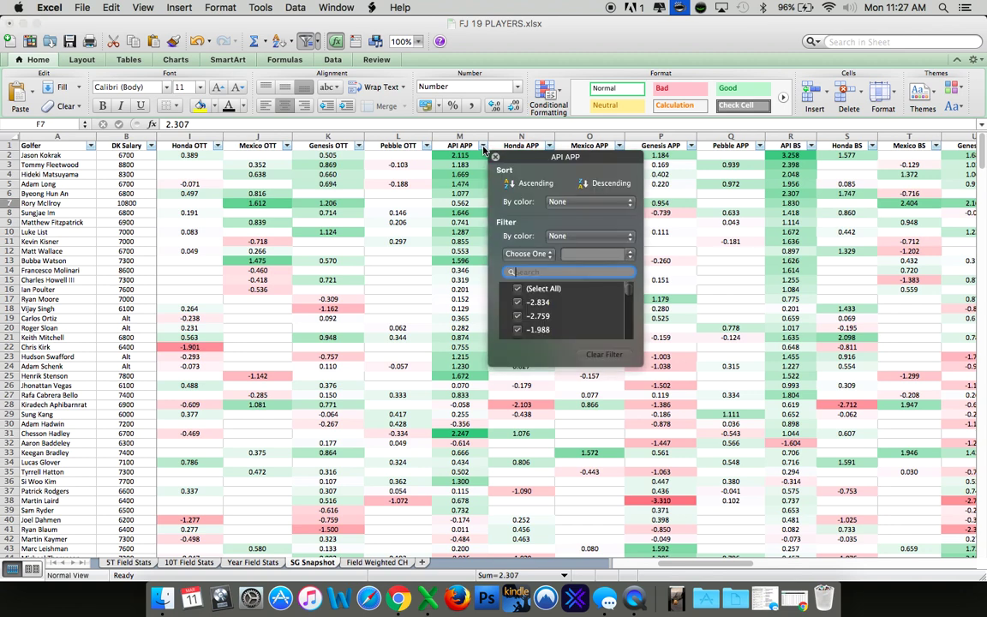
pyautogui.click(592, 183)
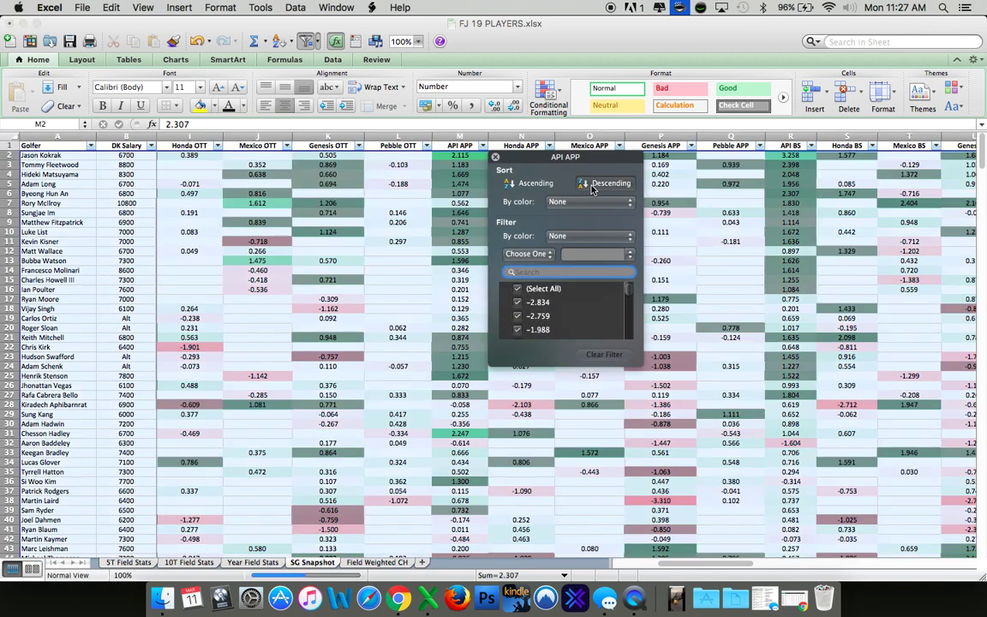
pyautogui.click(495, 159)
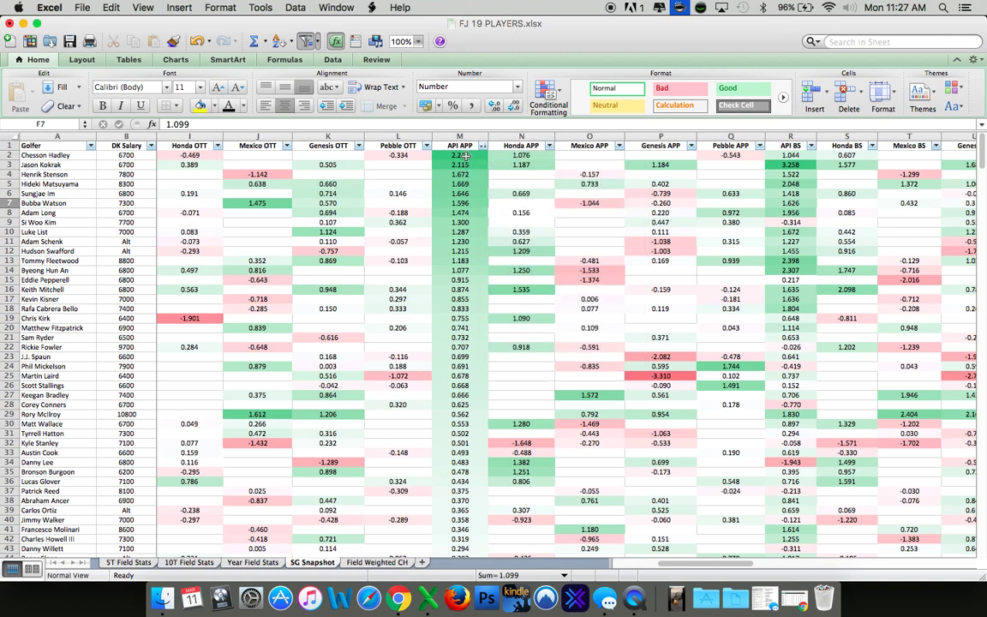
# Examine Chesson Hadley's API, Honda and Pebble APP values and Henrik Stenson's API and Mexico APP values
pyautogui.moveTo(461, 156); pyautogui.dragTo(540, 157)
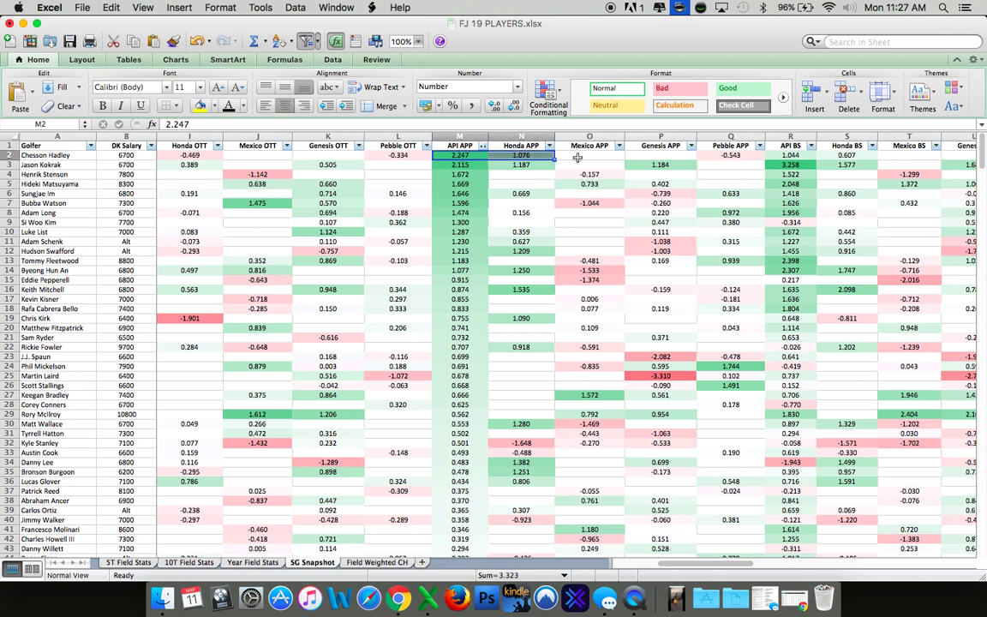
pyautogui.click(726, 157)
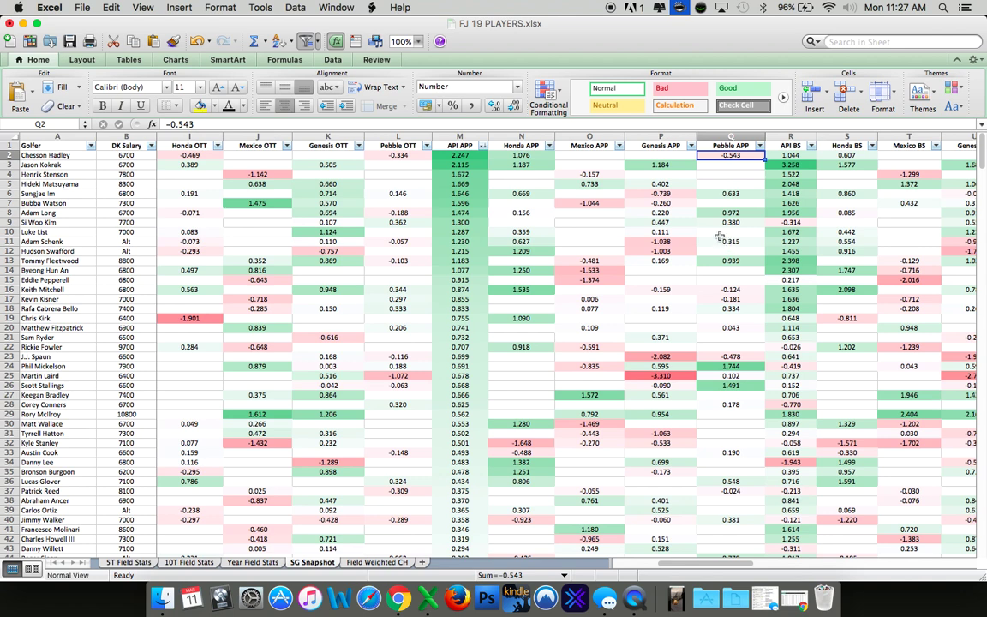
pyautogui.click(461, 174)
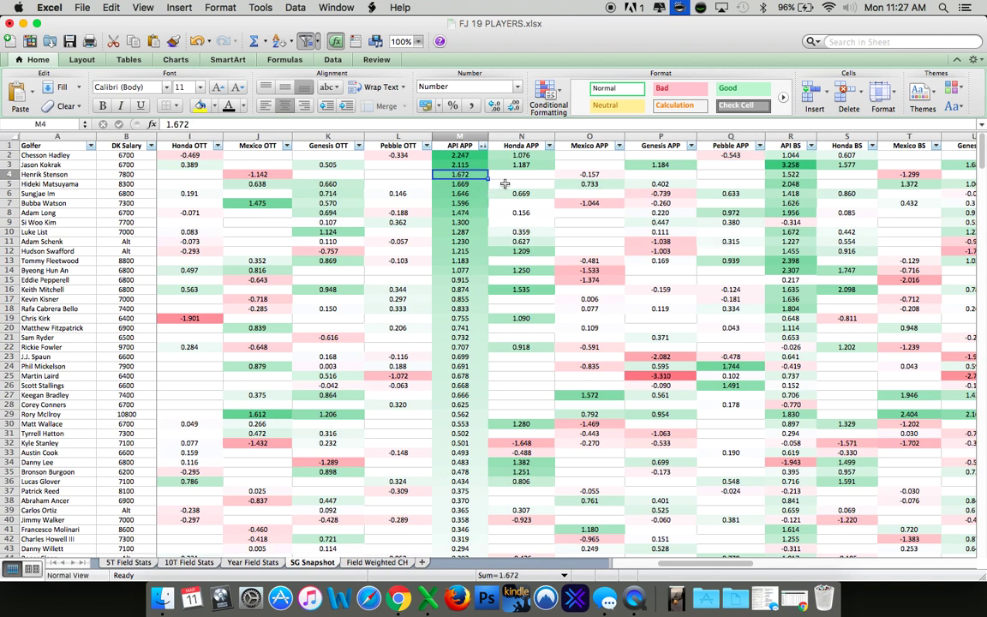
pyautogui.click(590, 174)
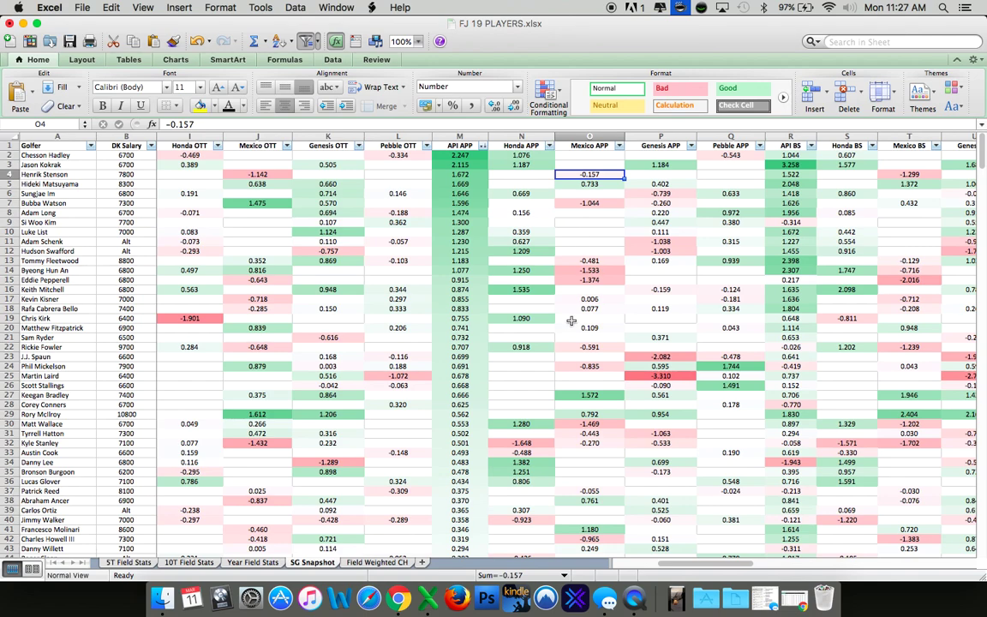
# Find Brian Harman's row near the end of the API APP values and check his API, Honda and Genesis APP values
pyautogui.scroll(-5, 572, 321)
pyautogui.scroll(-12, 569, 323)
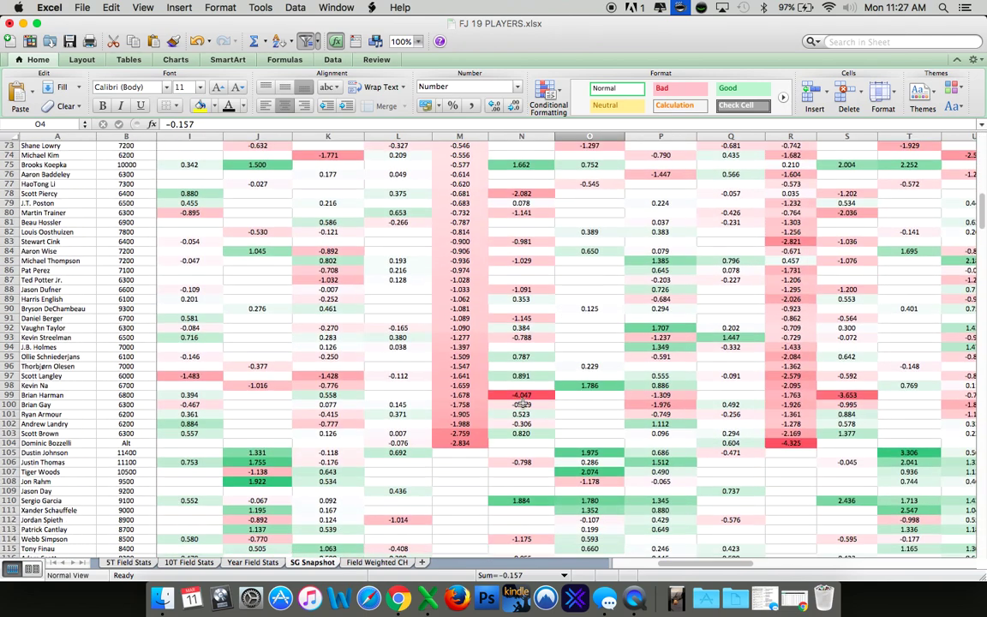
pyautogui.click(461, 395)
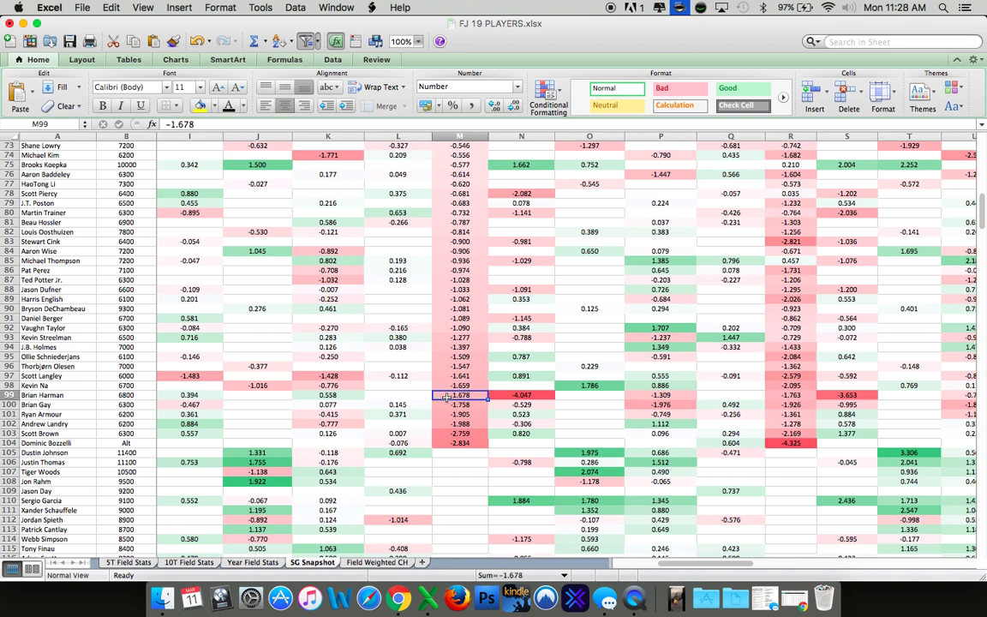
pyautogui.click(547, 397)
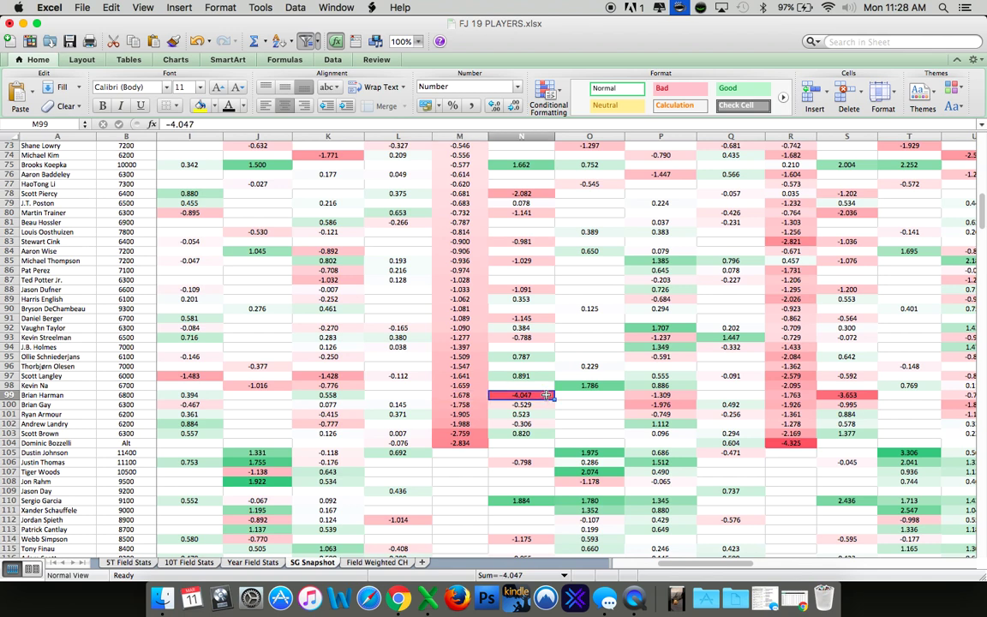
pyautogui.click(639, 395)
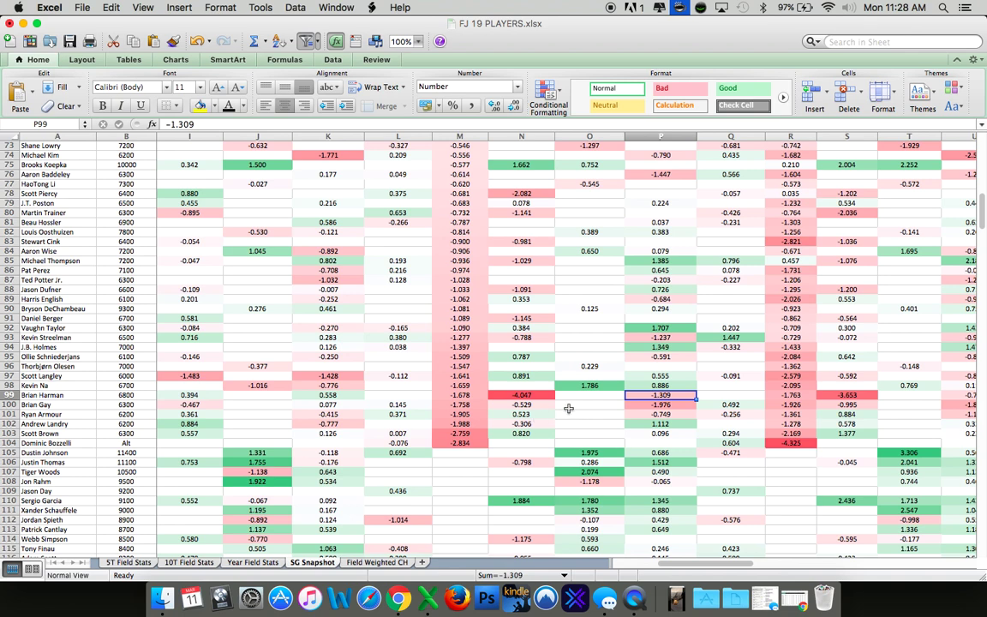
# Highlight the blank API APP cells from Dustin Johnson's row downward to examine golfers without API data
pyautogui.scroll(-5, 568, 409)
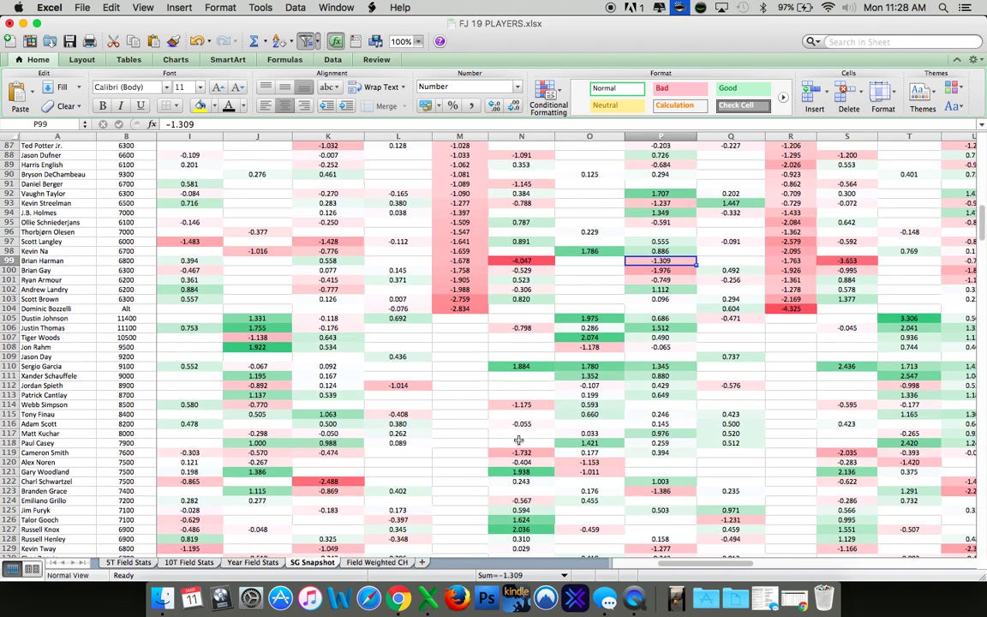
pyautogui.scroll(-4, 485, 415)
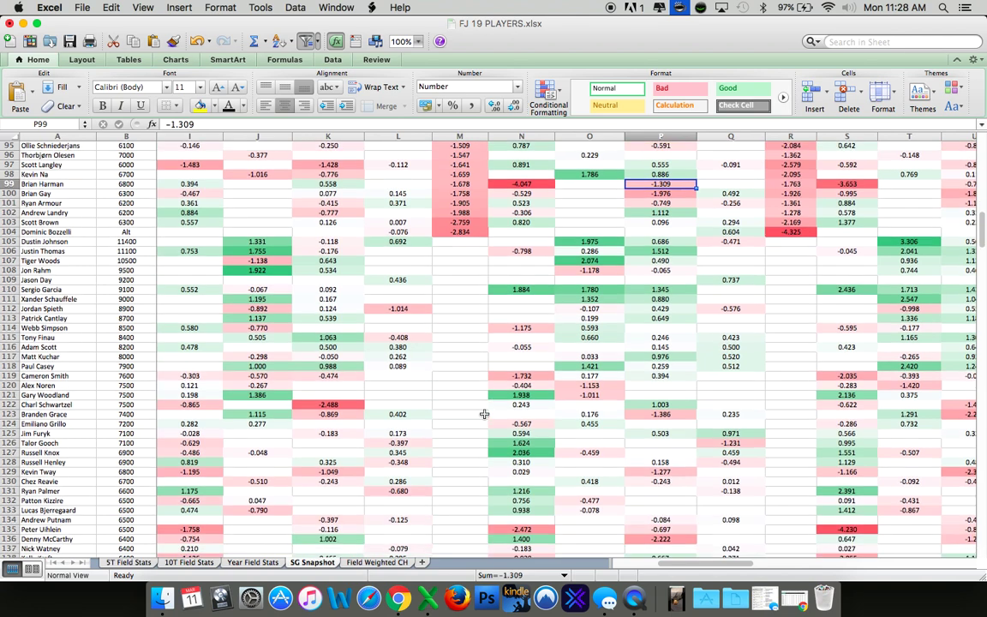
pyautogui.scroll(-1, 484, 414)
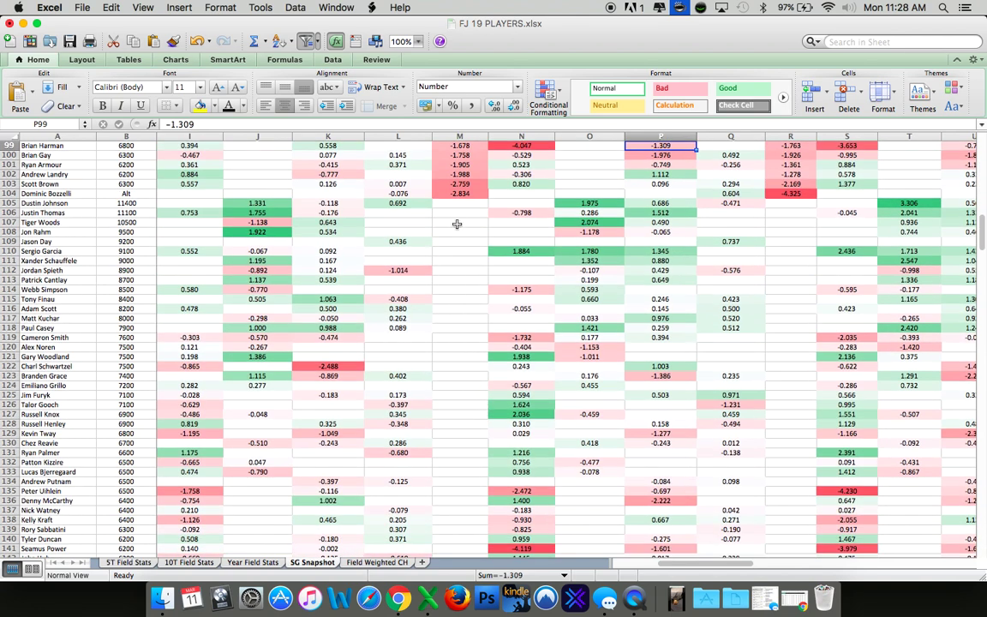
pyautogui.moveTo(458, 203); pyautogui.dragTo(463, 555)
# Sort the SG Snapshot sheet by Honda APP in descending order
pyautogui.scroll(3, 453, 324)
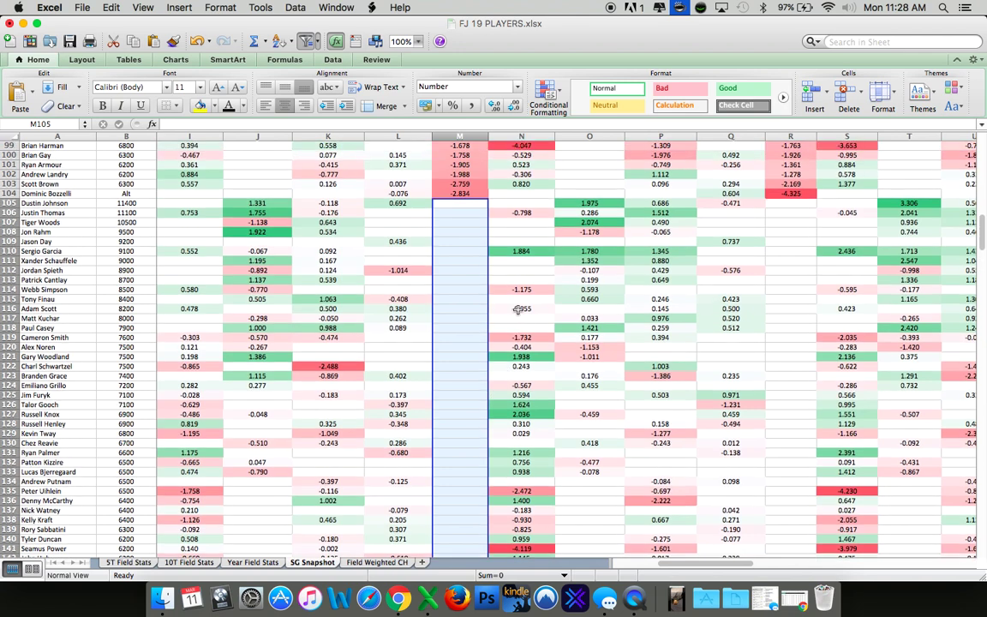
pyautogui.scroll(20, 521, 382)
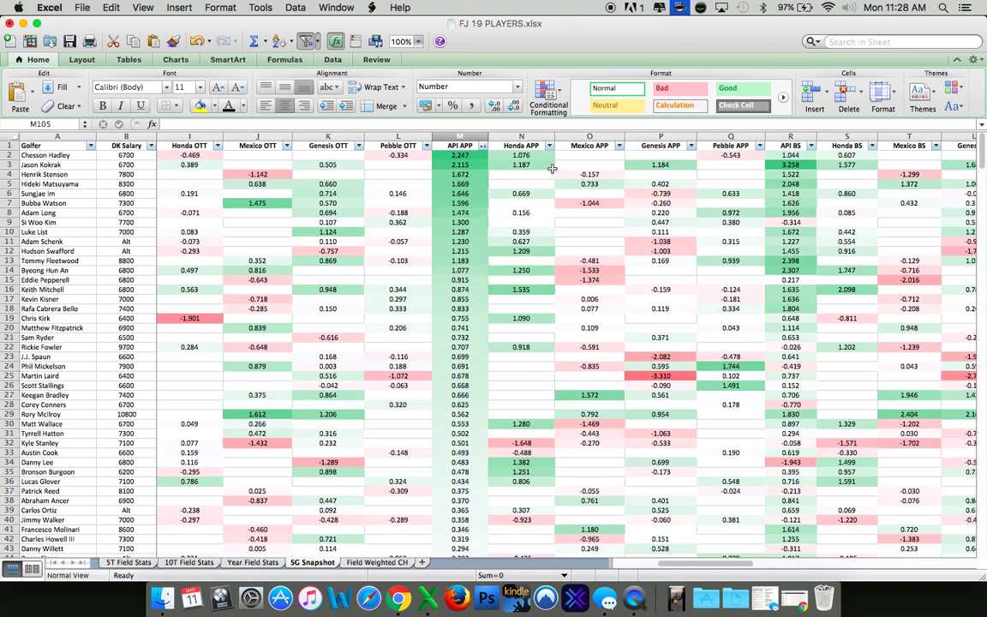
pyautogui.click(550, 146)
pyautogui.click(590, 166)
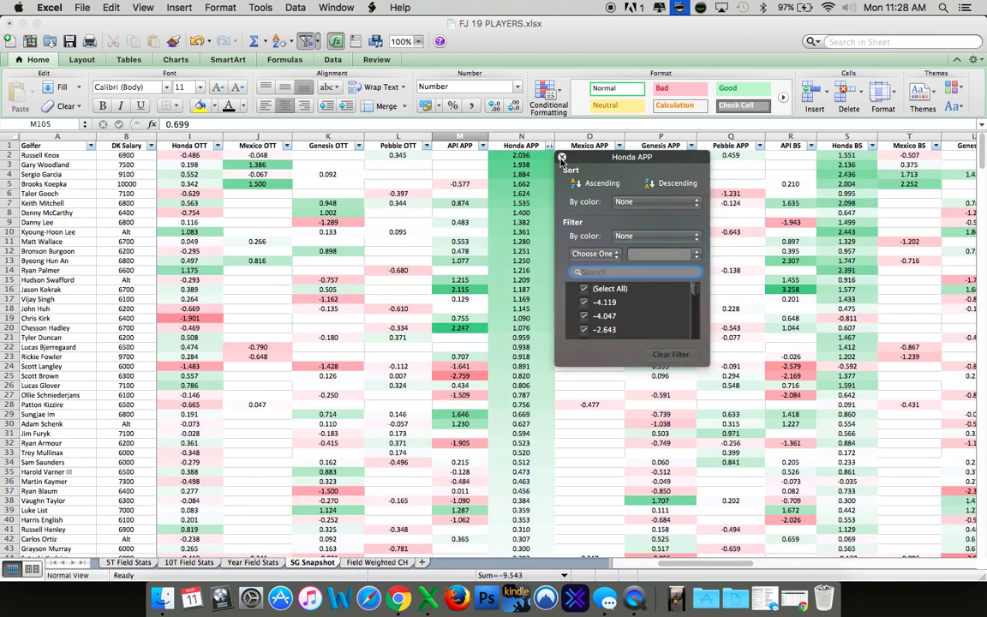
pyautogui.click(507, 141)
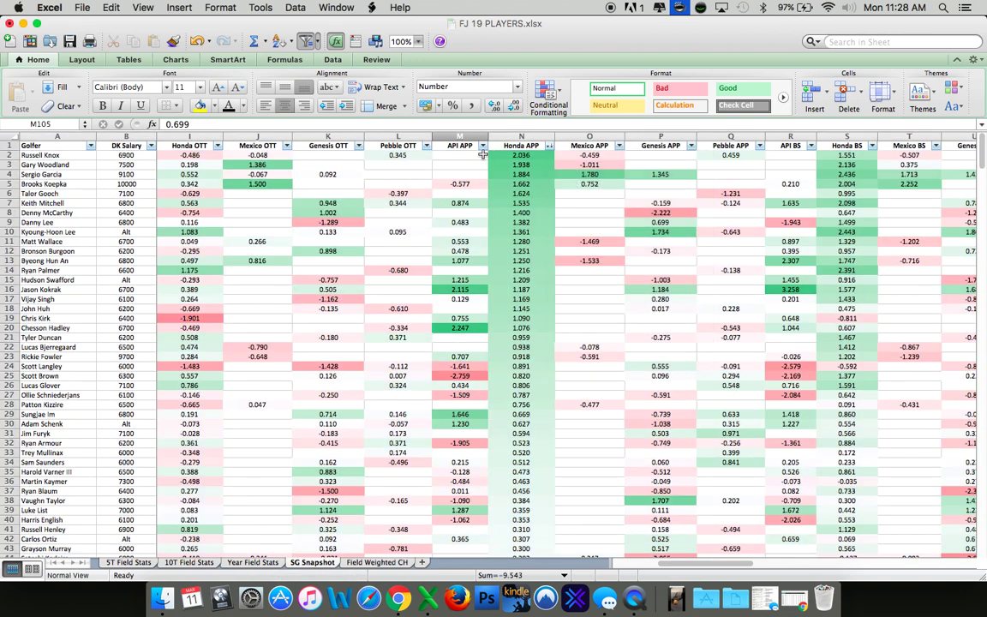
pyautogui.click(470, 155)
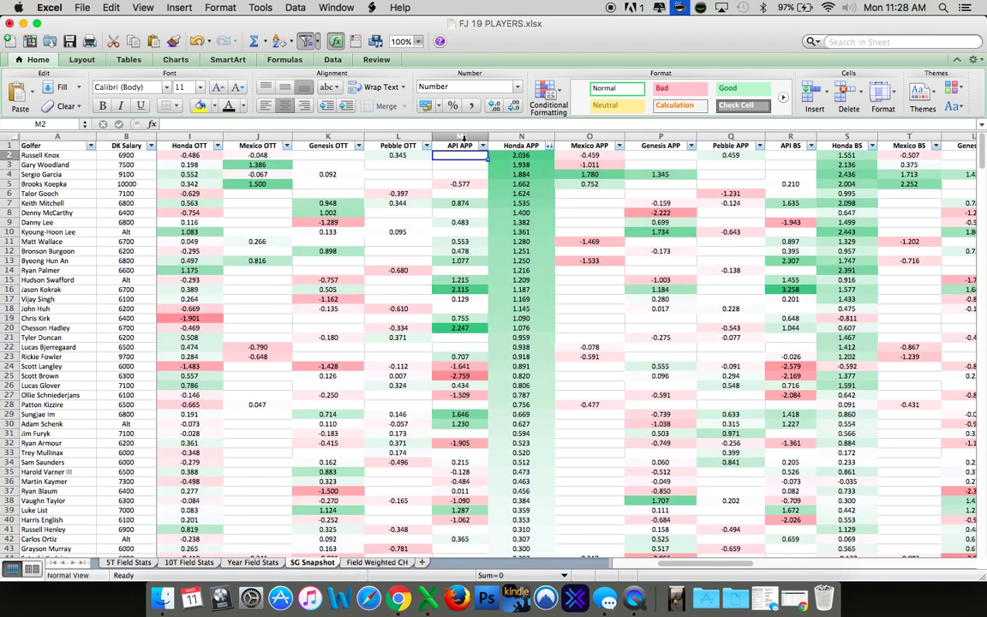
pyautogui.click(527, 155)
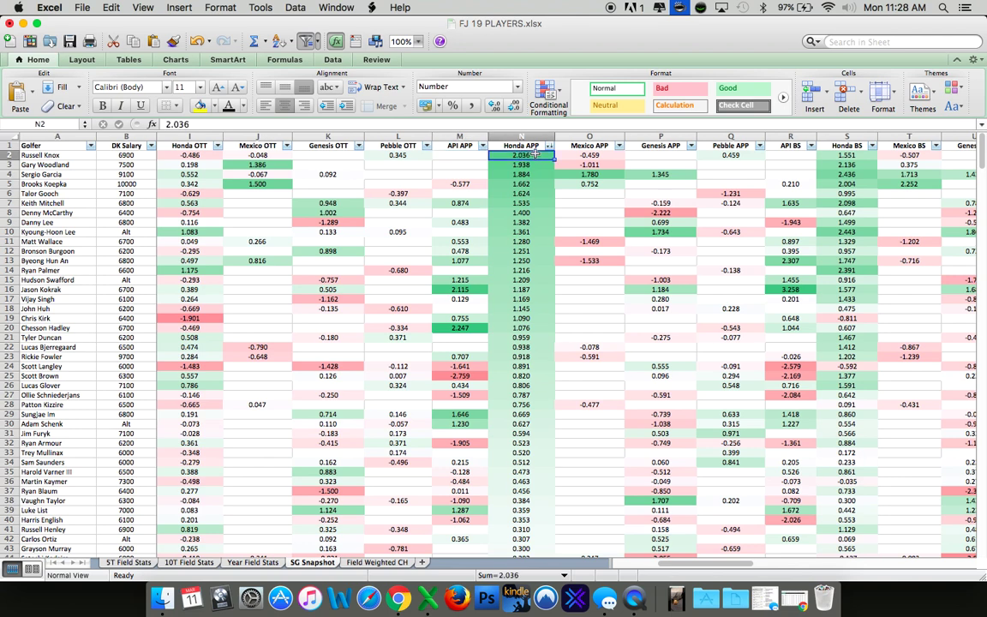
pyautogui.moveTo(532, 154); pyautogui.dragTo(708, 156)
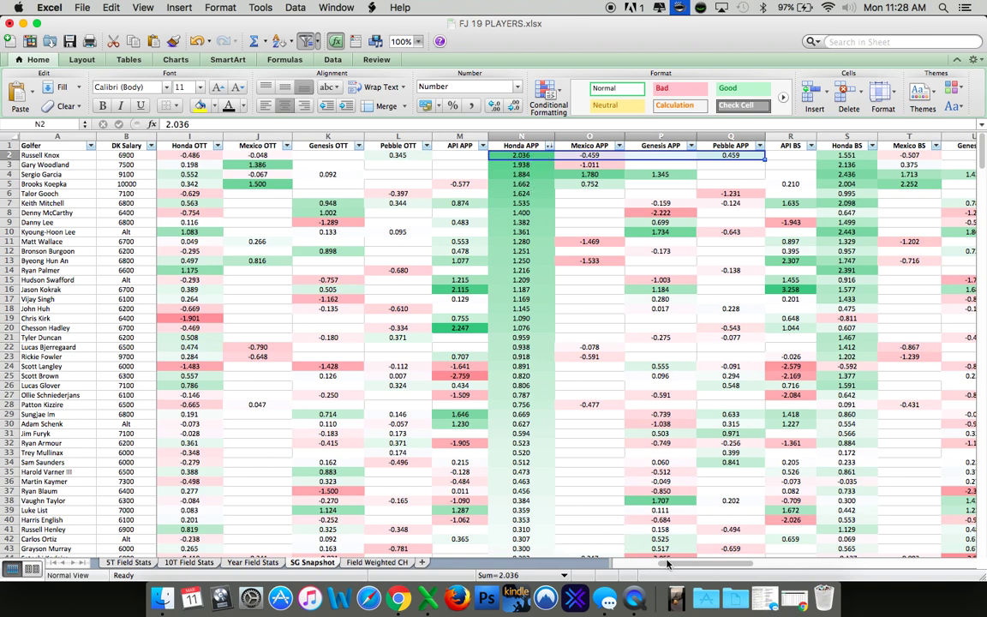
pyautogui.moveTo(675, 567); pyautogui.dragTo(626, 571)
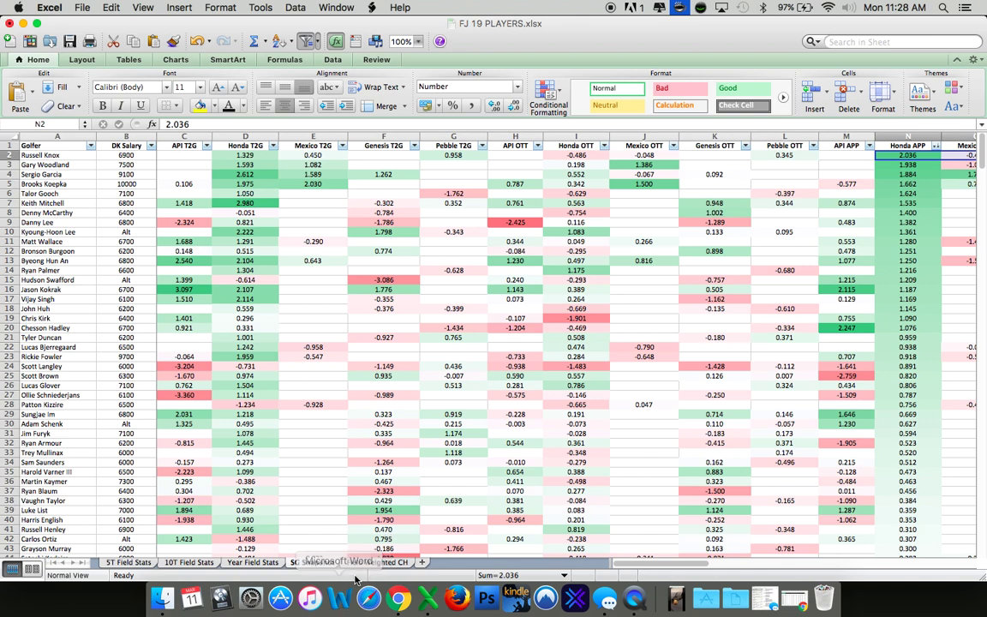
# On the Field Weighted CH sheet, examine the 5 Year Weighted CH, Rounds Played and Year Specific Weighted CH columns
pyautogui.click(371, 564)
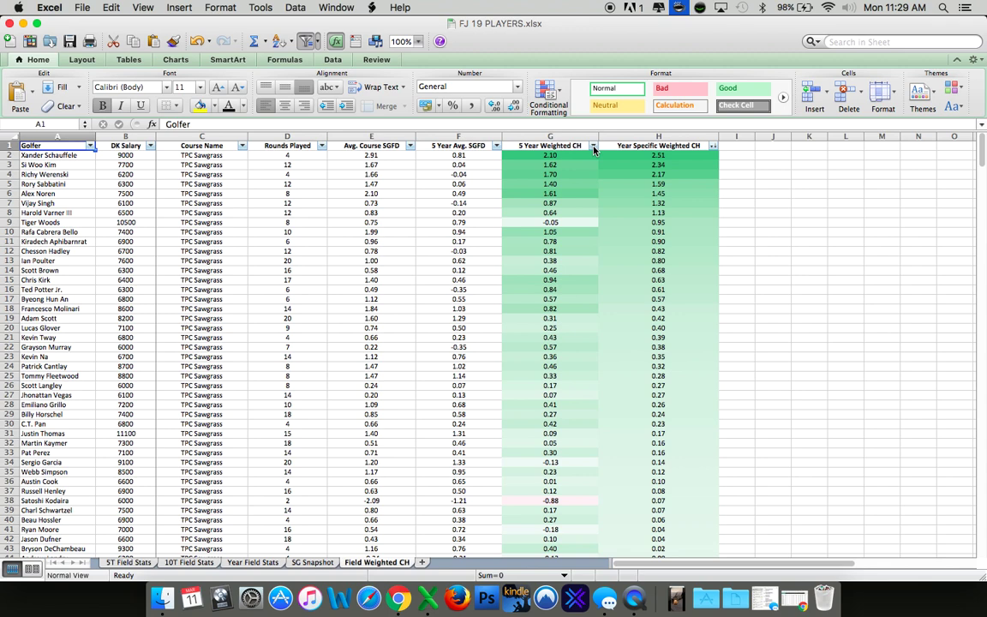
pyautogui.click(590, 156)
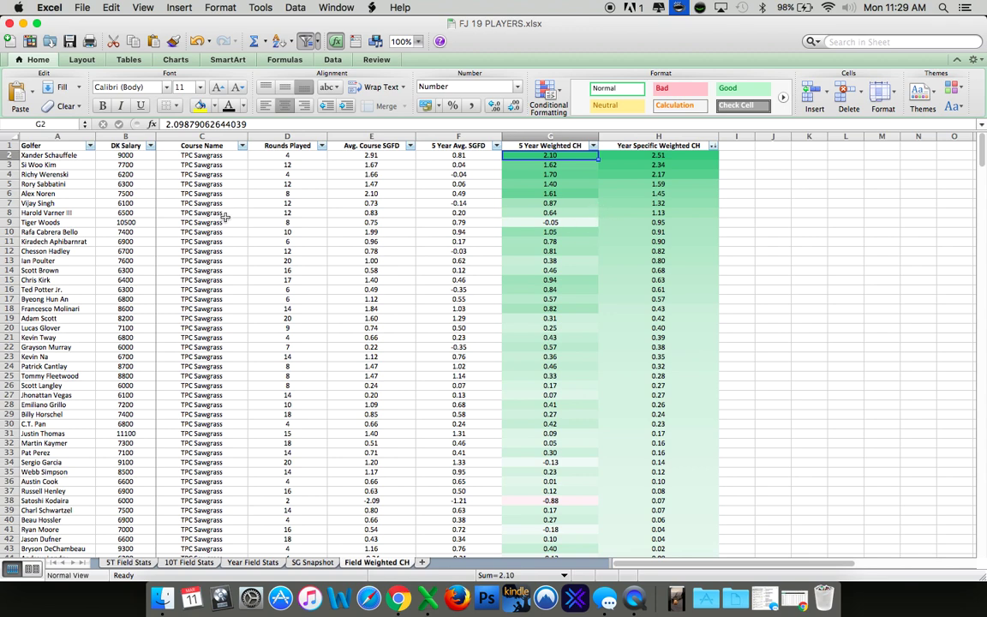
pyautogui.click(288, 137)
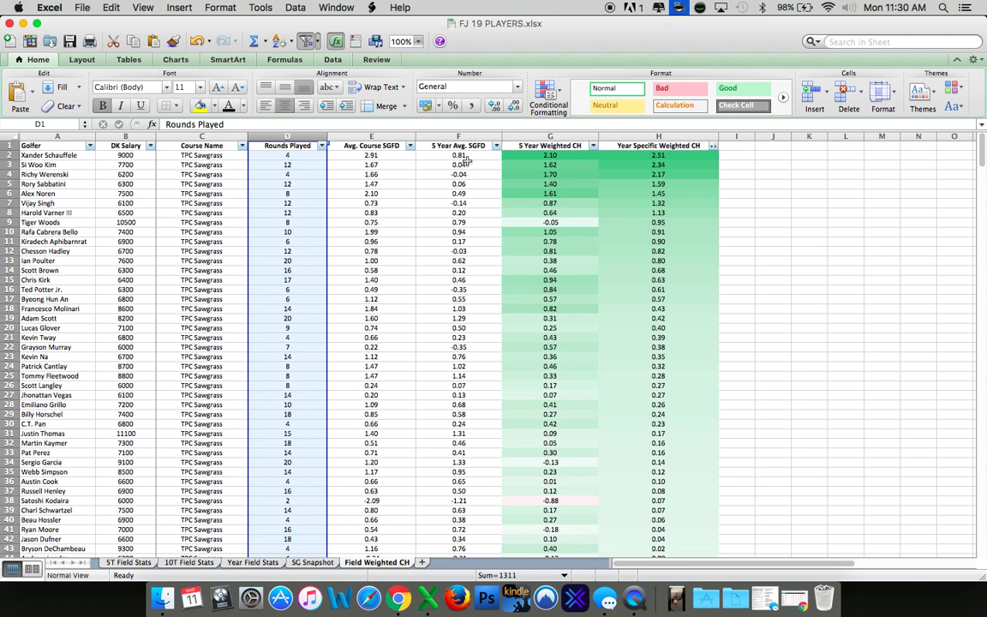
pyautogui.click(609, 155)
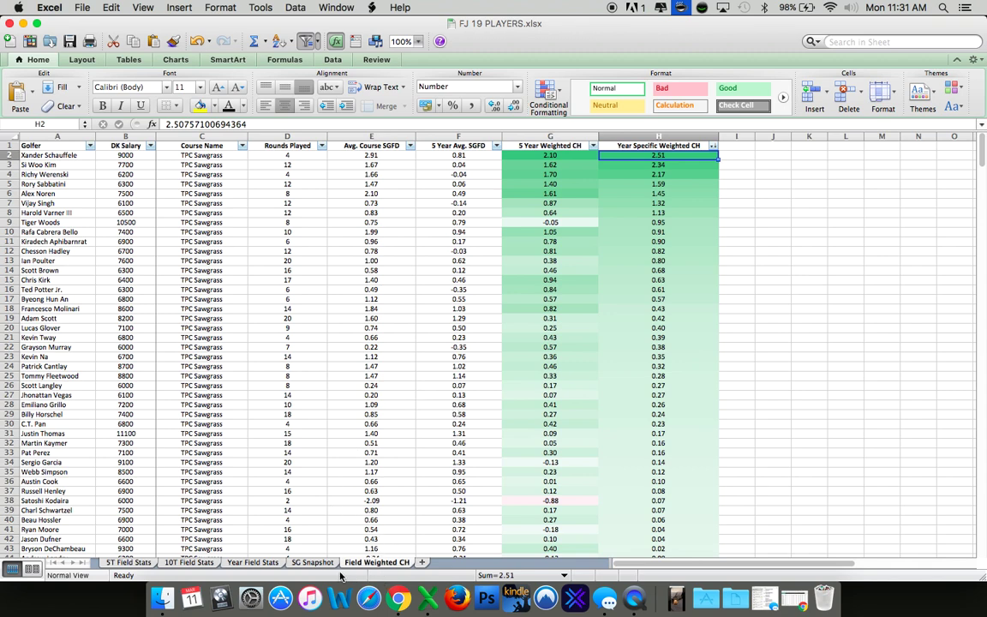
# Return to the 5T Field Stats sheet
pyautogui.click(141, 565)
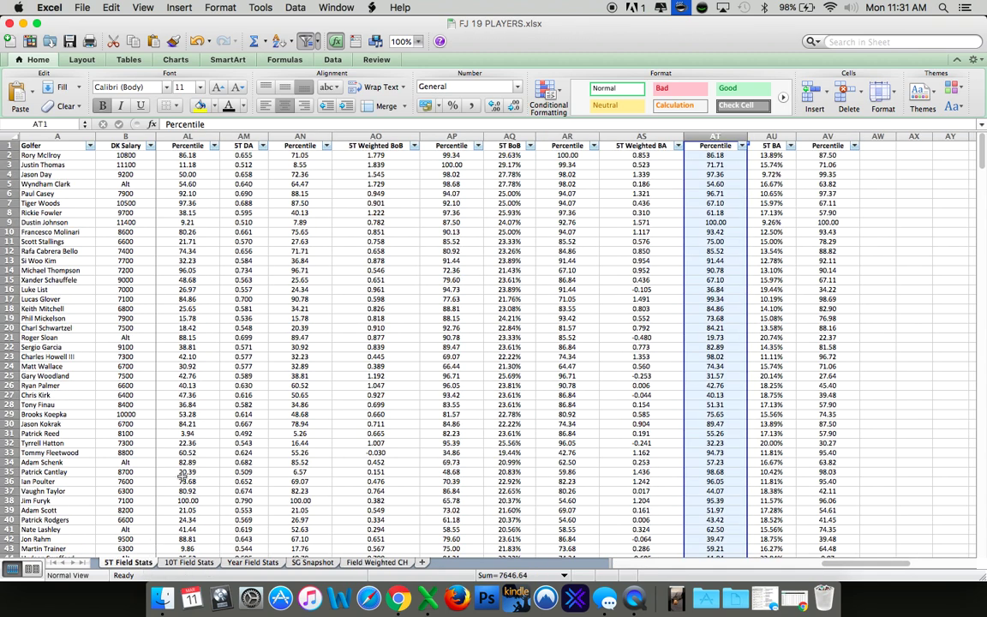